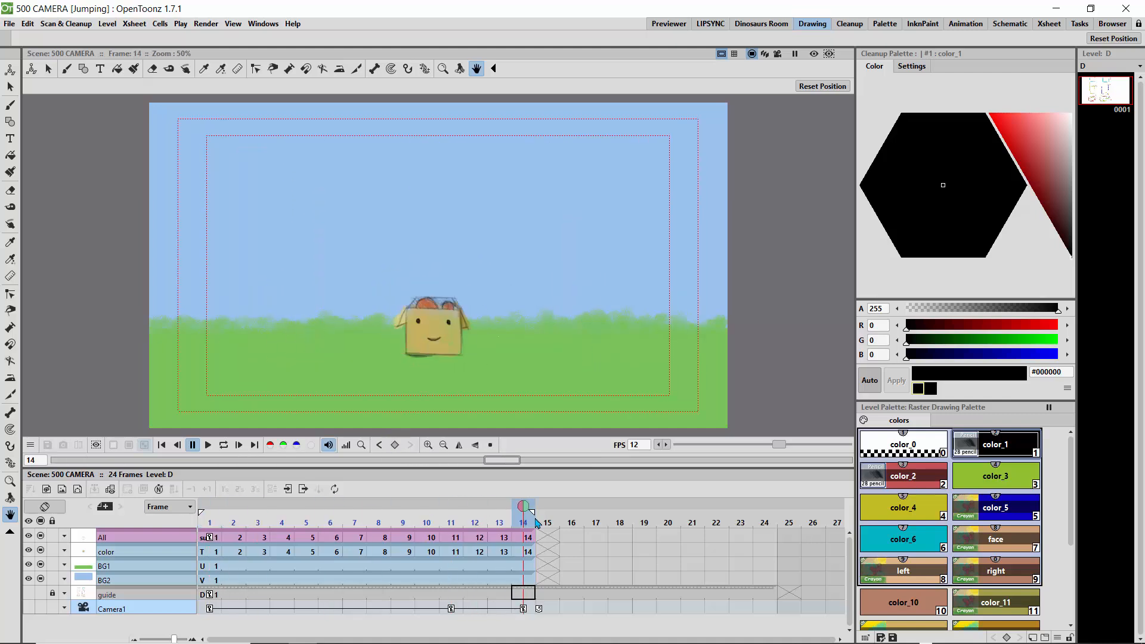
Return the animation to frame 1, switch to Firefox and open the ffmpeg.org website
mouse_move(474, 522)
mouse_down()
mouse_move(170, 516)
mouse_move(524, 513)
mouse_move(199, 532)
mouse_up()
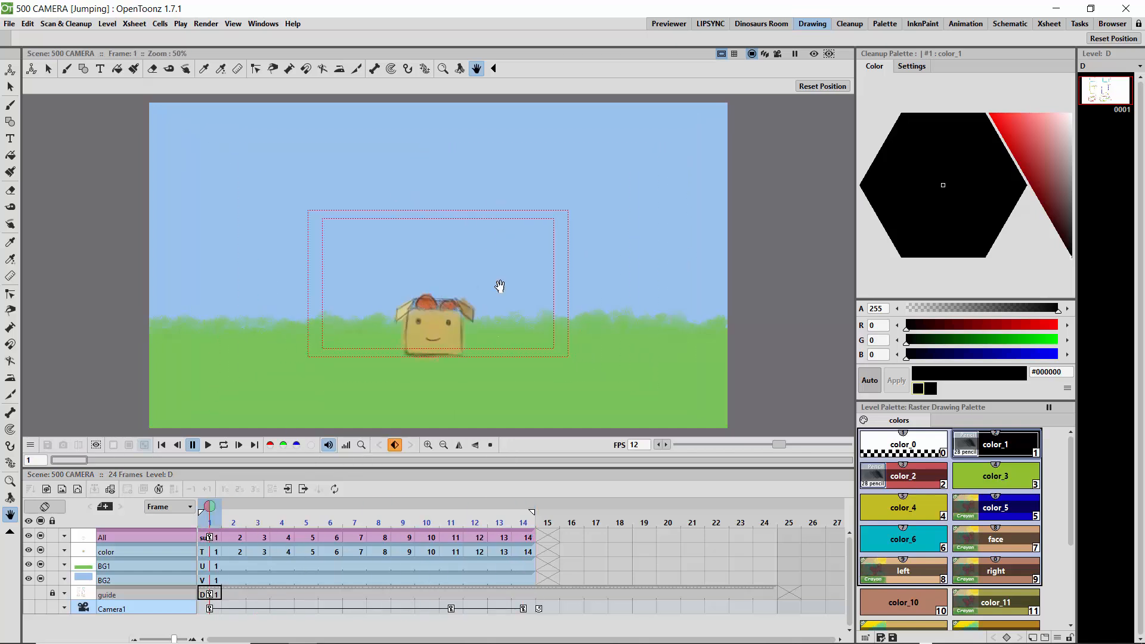
click(1059, 9)
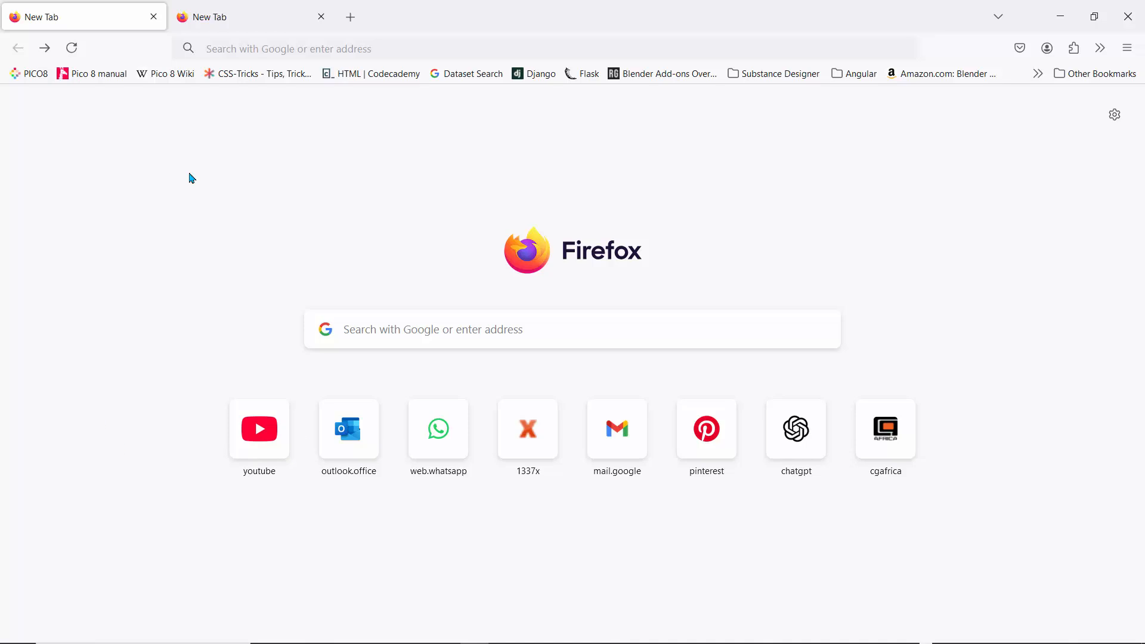
click(415, 328)
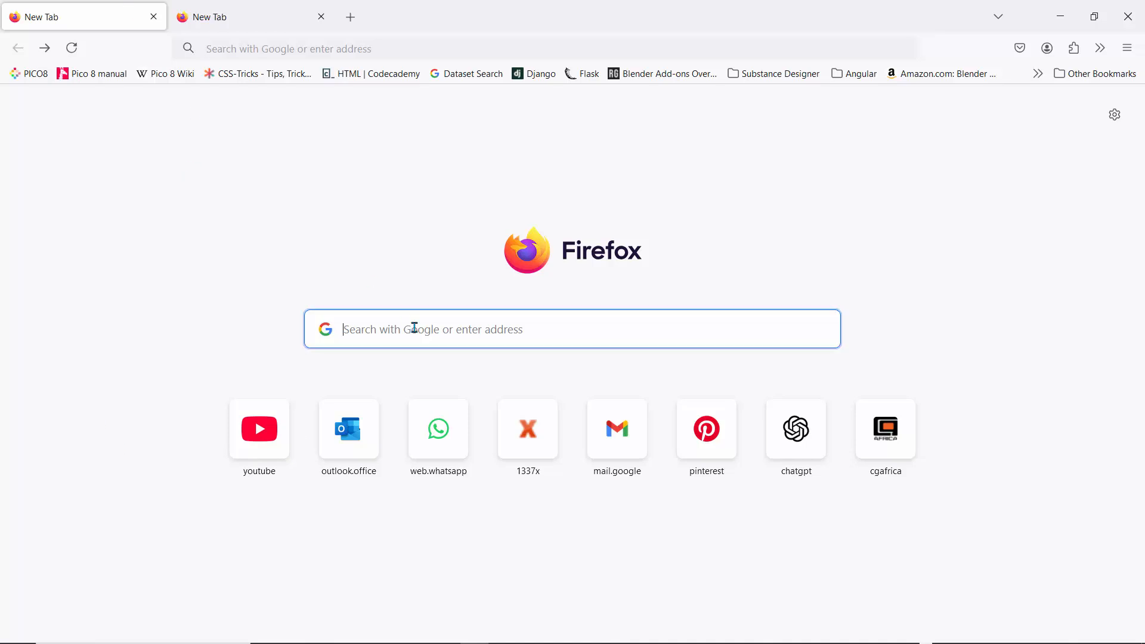
text(ffmp)
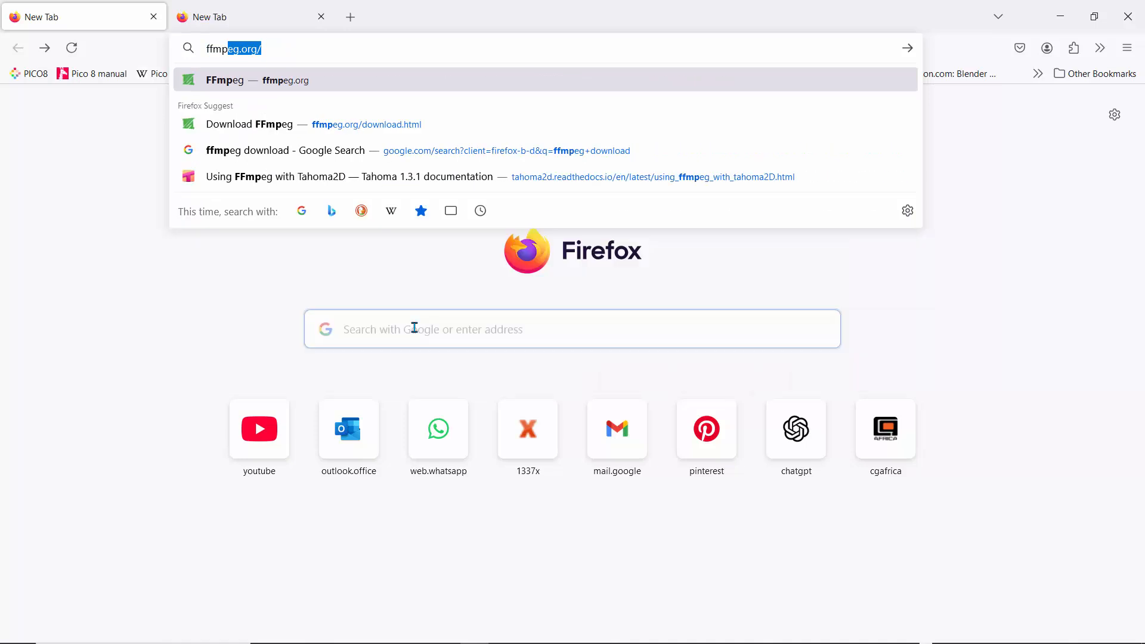
text(eg)
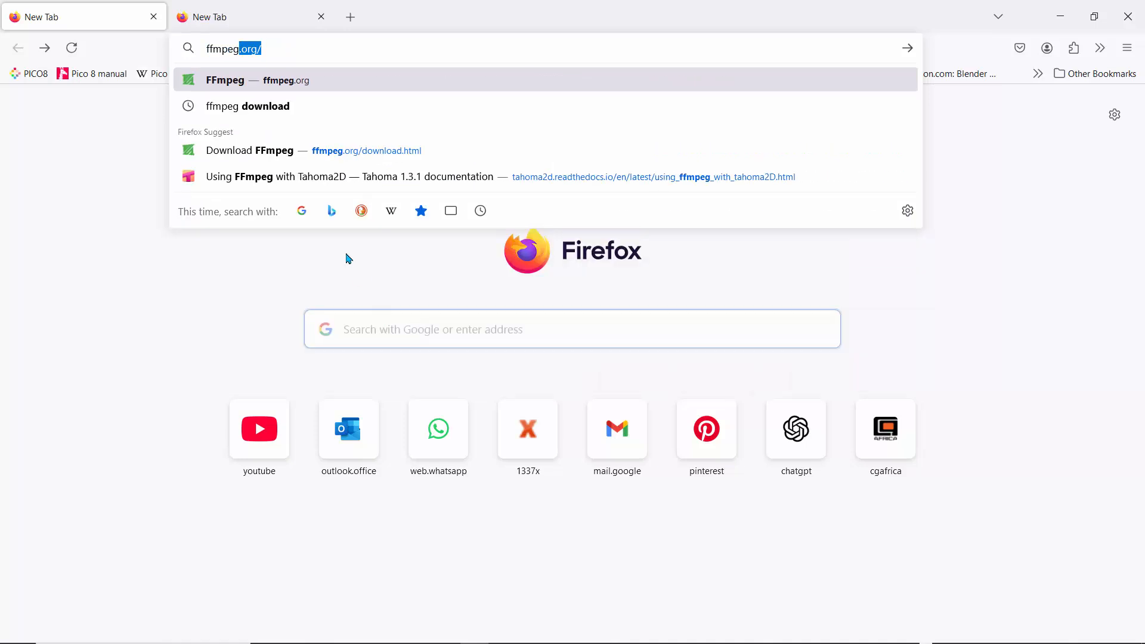
key(Return)
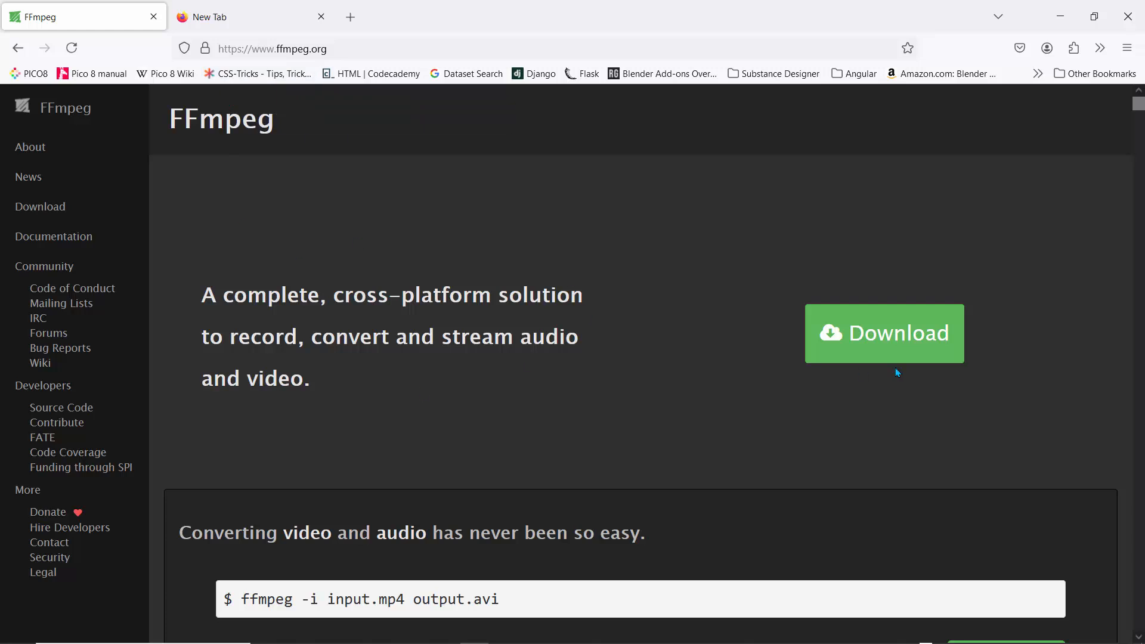
Look over the FFmpeg home page and open its download page
scroll(296, 272, down, 5)
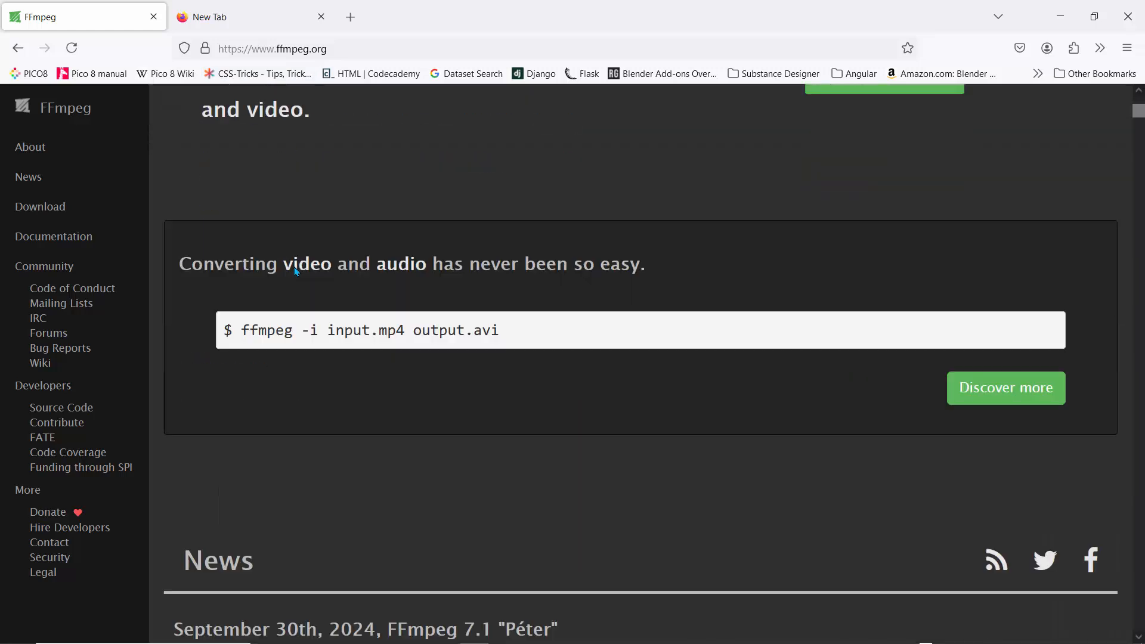
scroll(293, 268, up, 5)
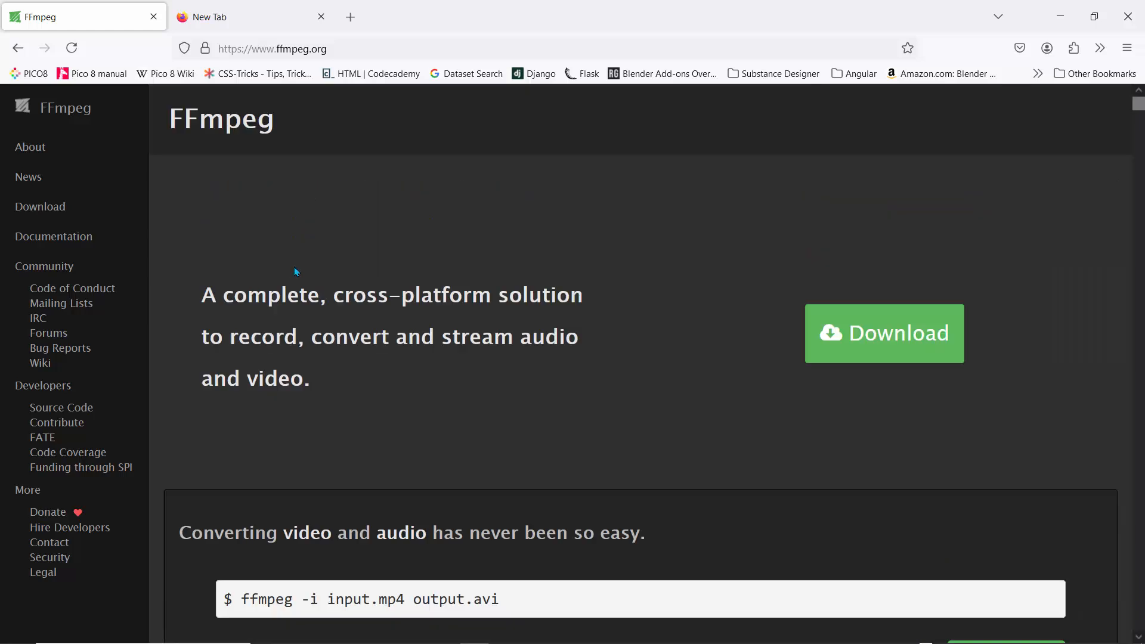
click(50, 212)
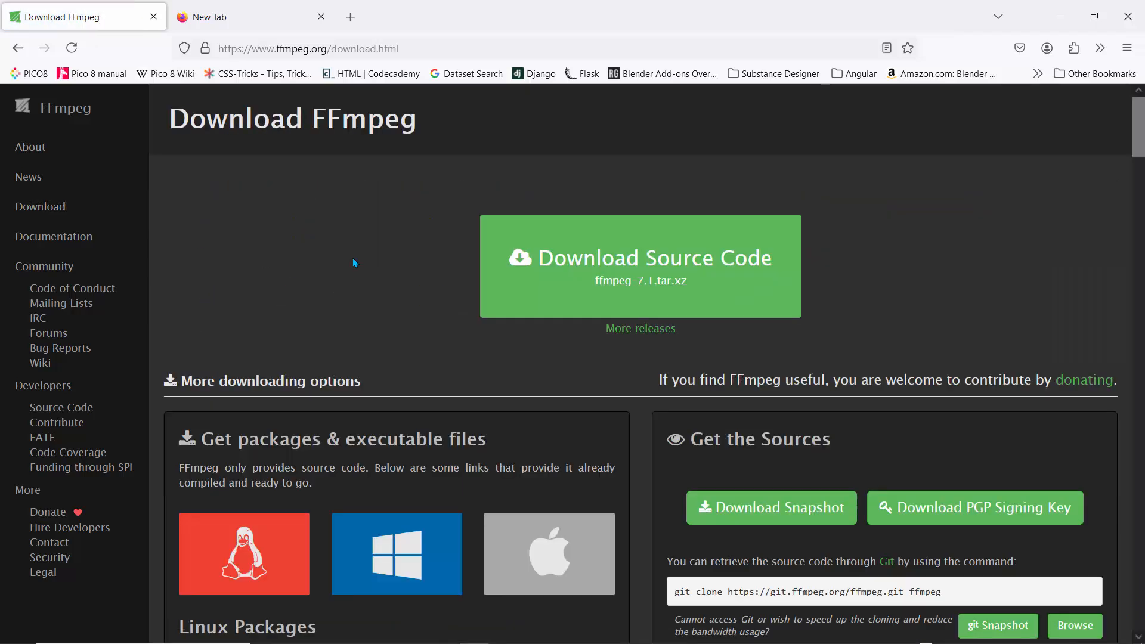
Download ffmpeg-master-latest-win64-gpl.zip from the Windows builds by BtbN
scroll(353, 258, down, 3)
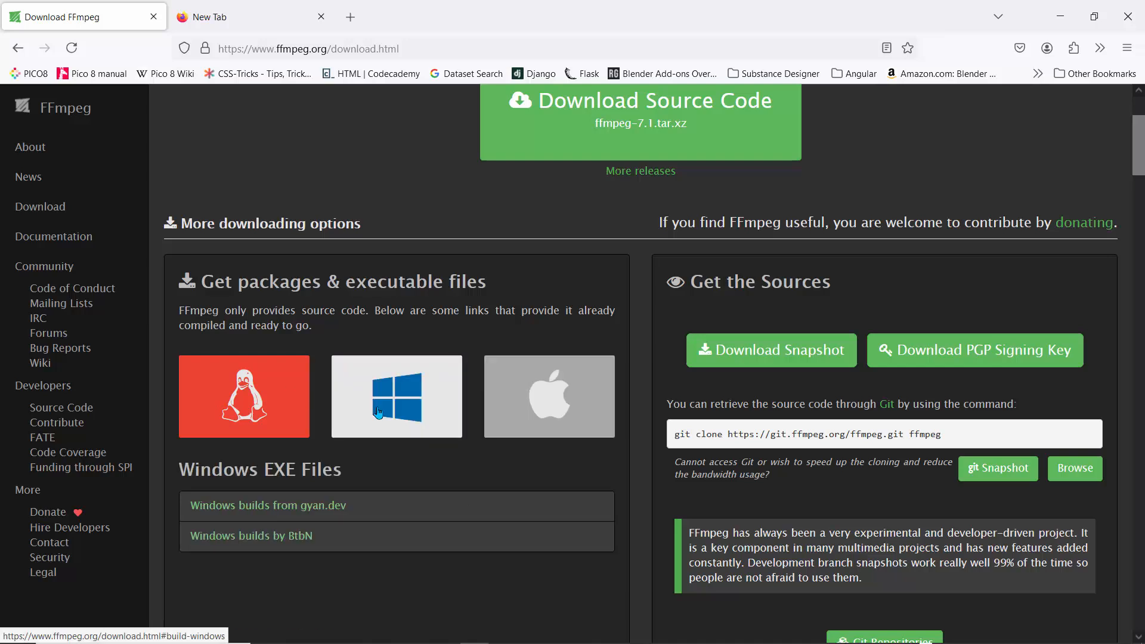
click(262, 537)
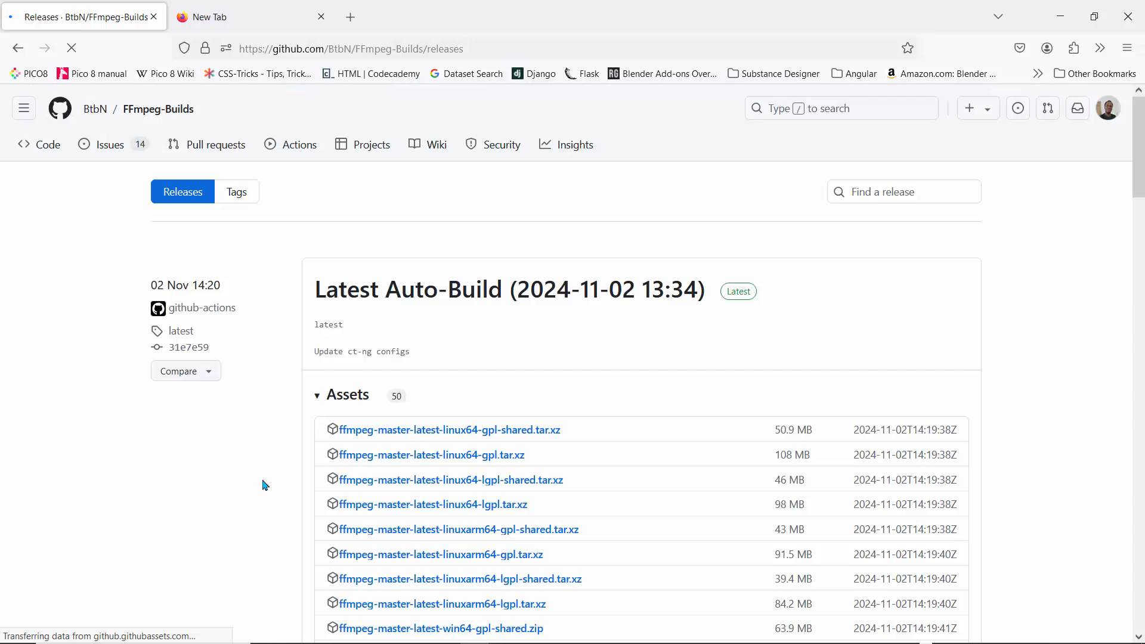
scroll(265, 485, down, 4)
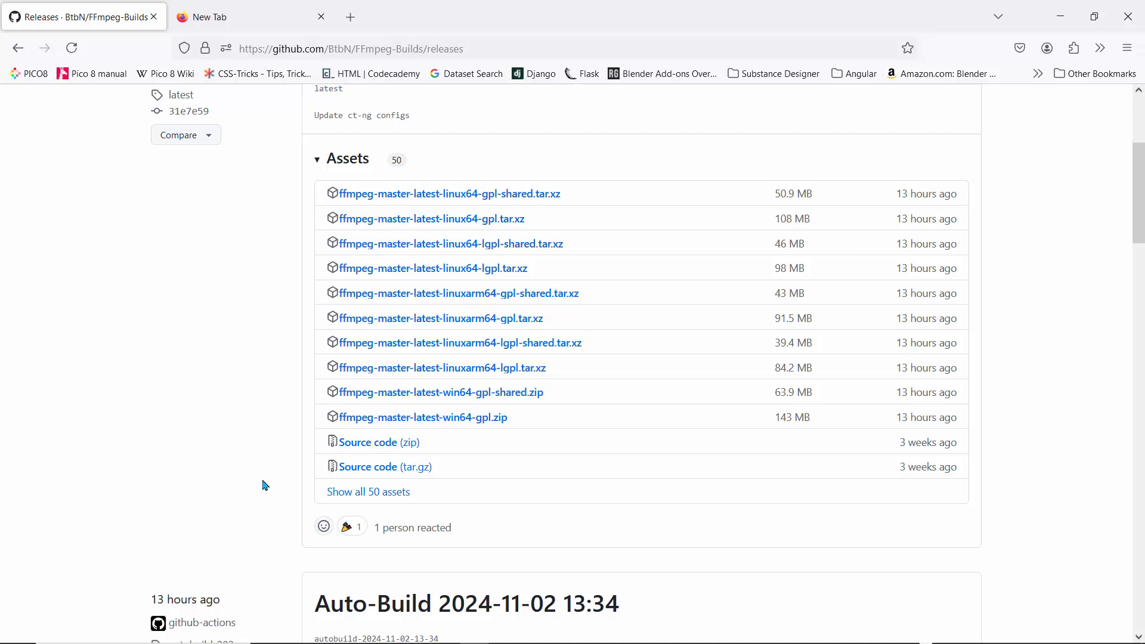
click(391, 423)
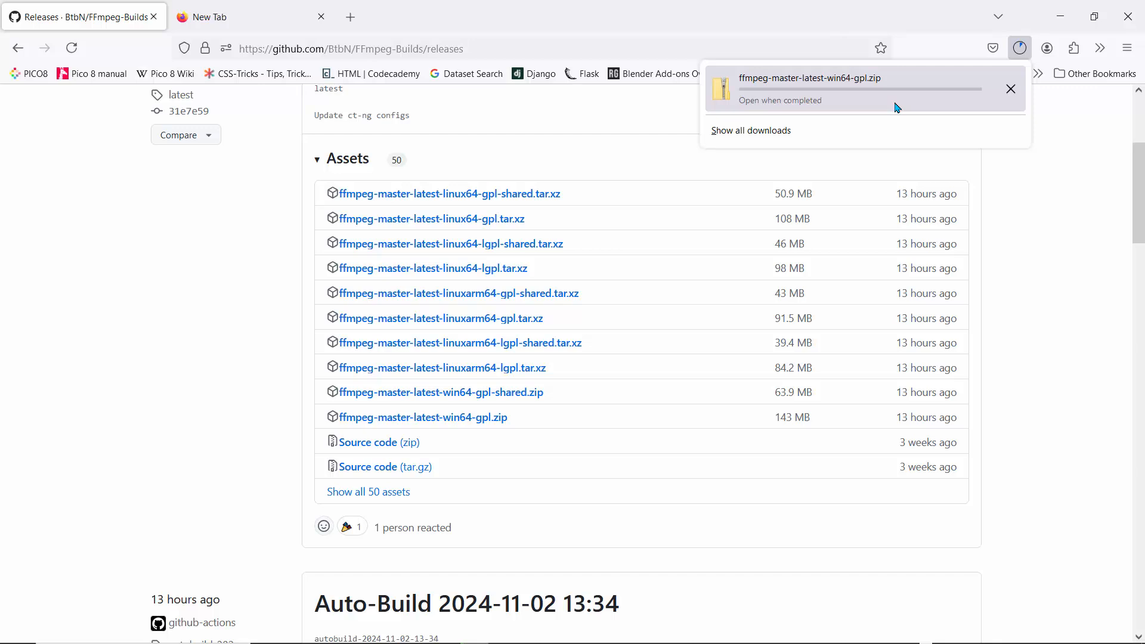
Search the web for "7 zip" in the other browser tab and open the official 7-Zip download page
click(219, 17)
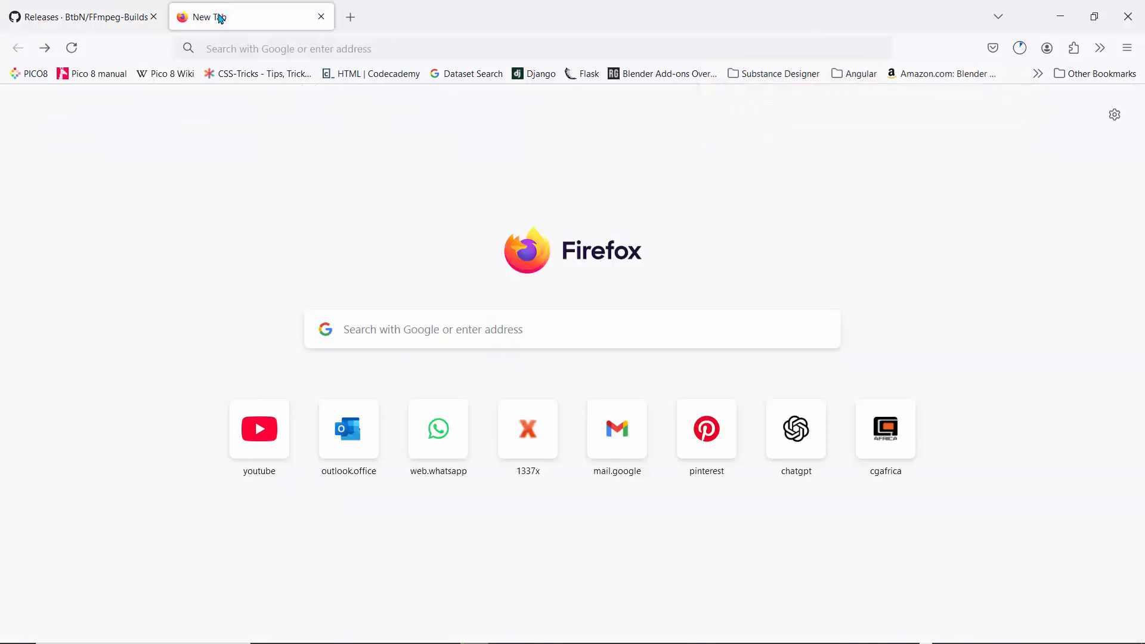
click(378, 328)
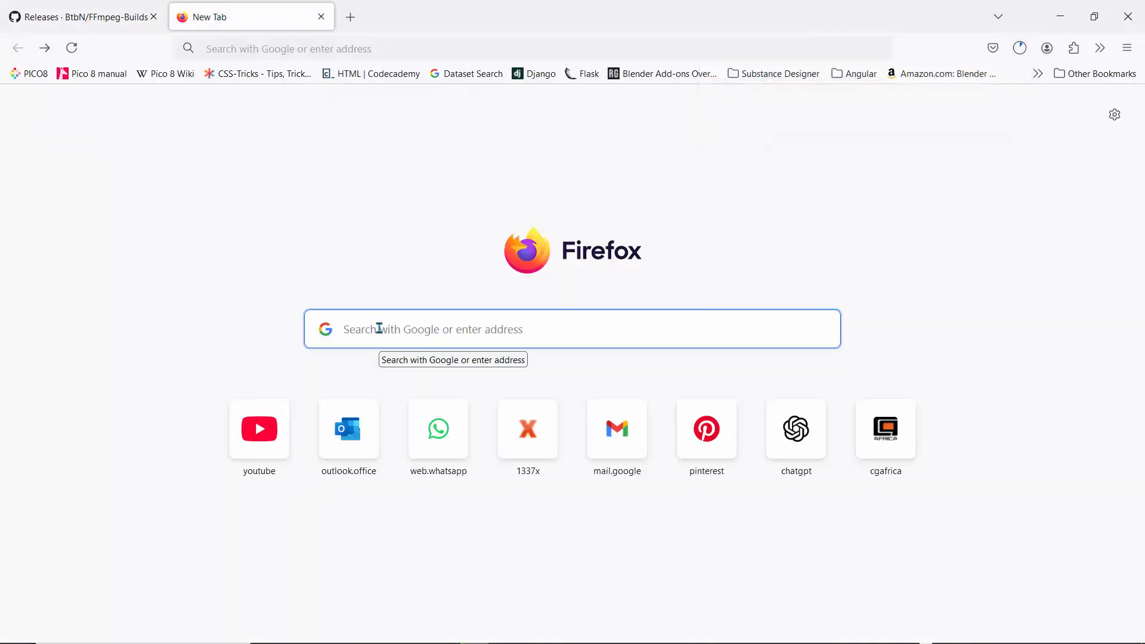
text(7 zip)
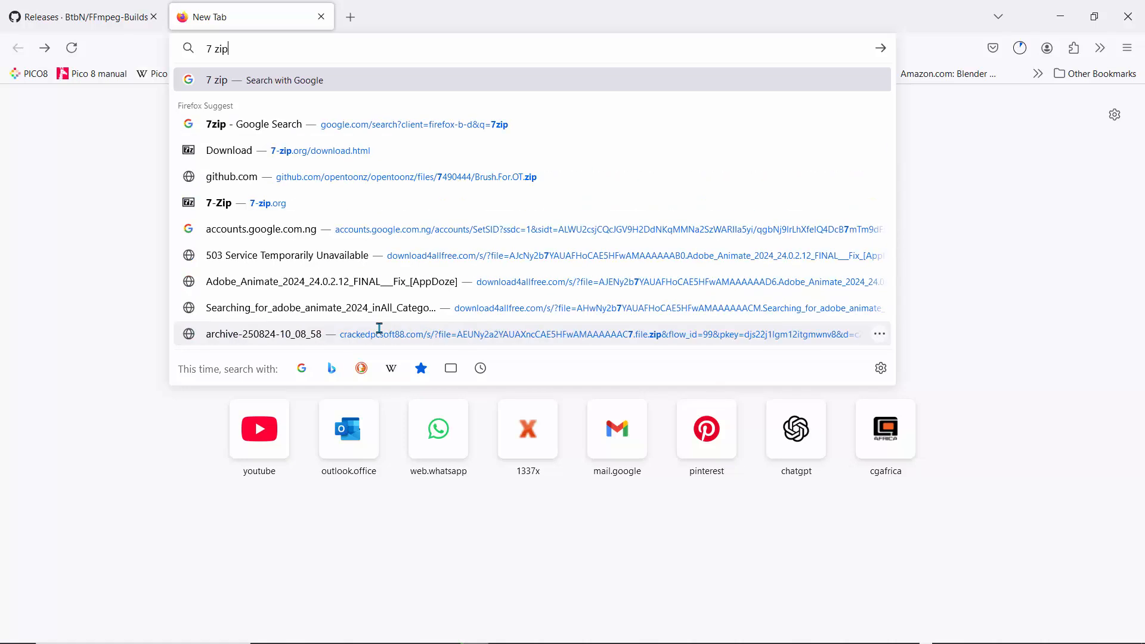
key(Return)
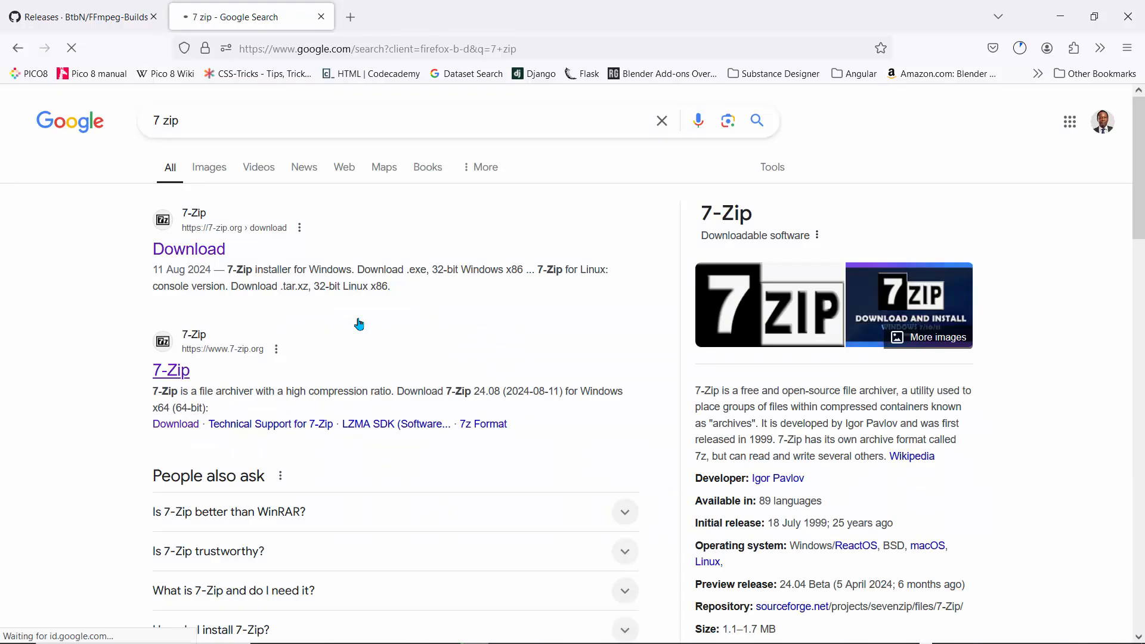
click(202, 252)
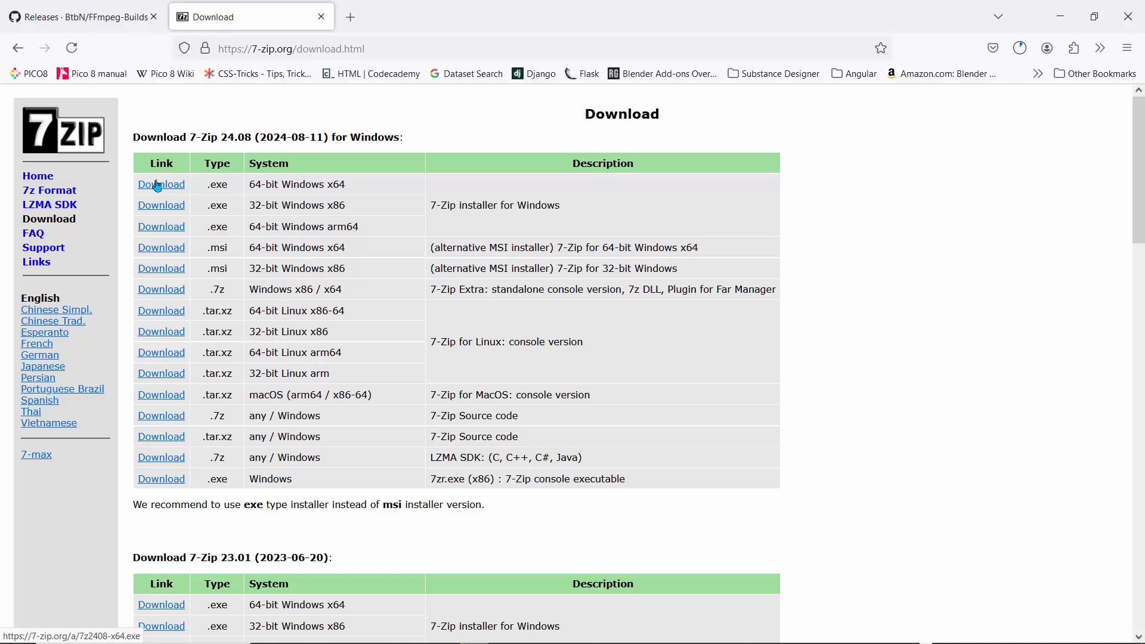
Show the downloaded FFmpeg archive in its folder and extract it with 7-Zip into its own ffmpeg-master-latest-win64-gpl folder
click(1019, 48)
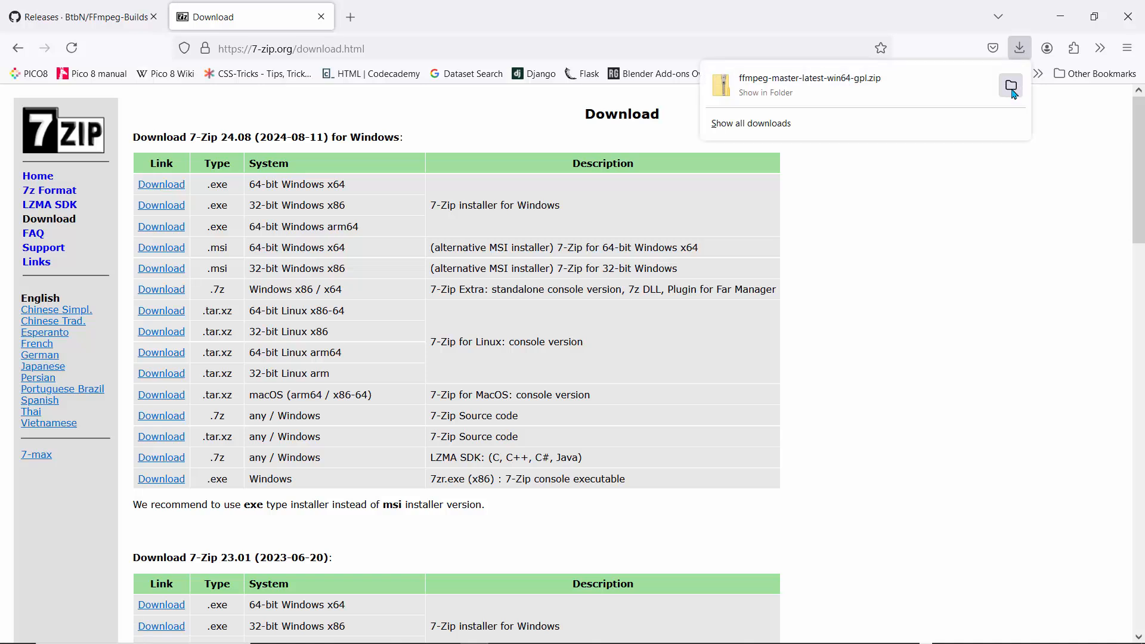
click(1012, 86)
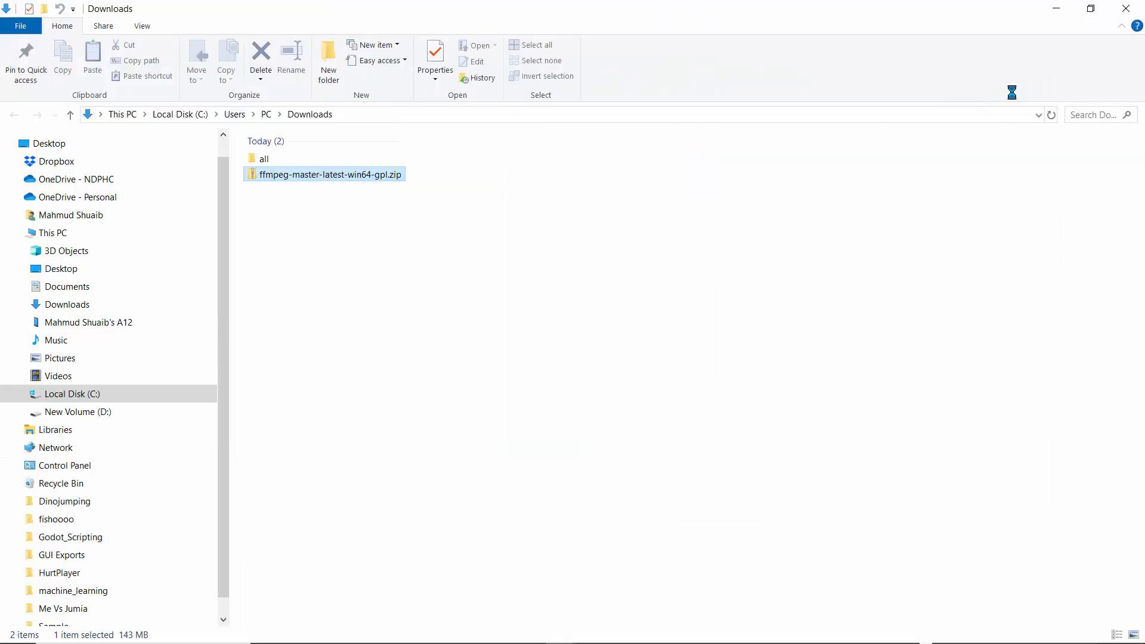
click(324, 234)
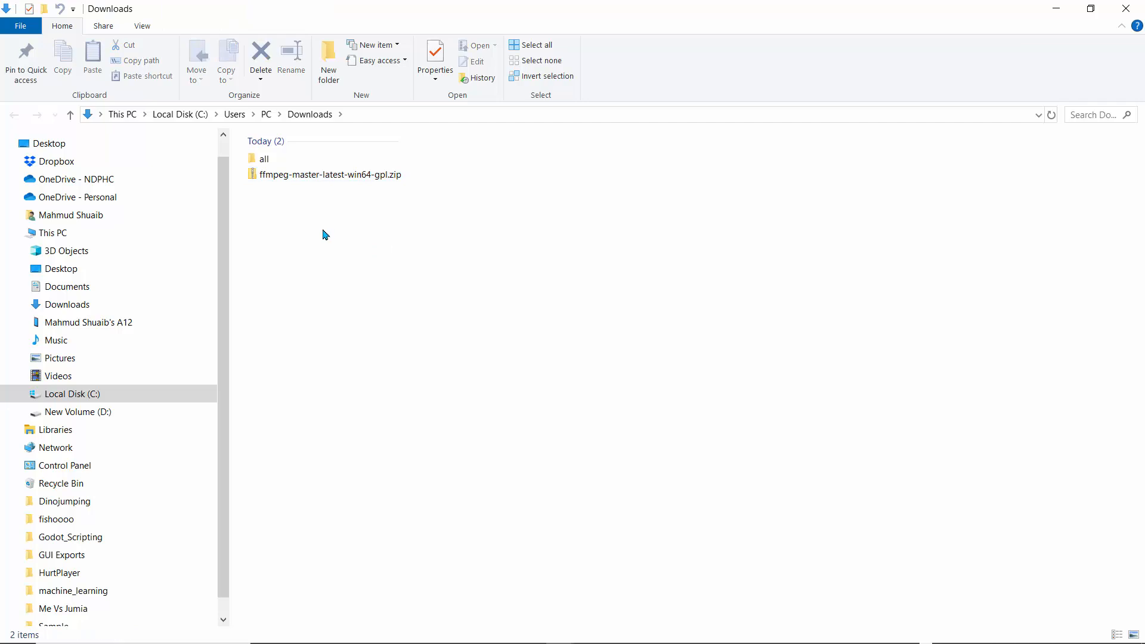
right_click(280, 174)
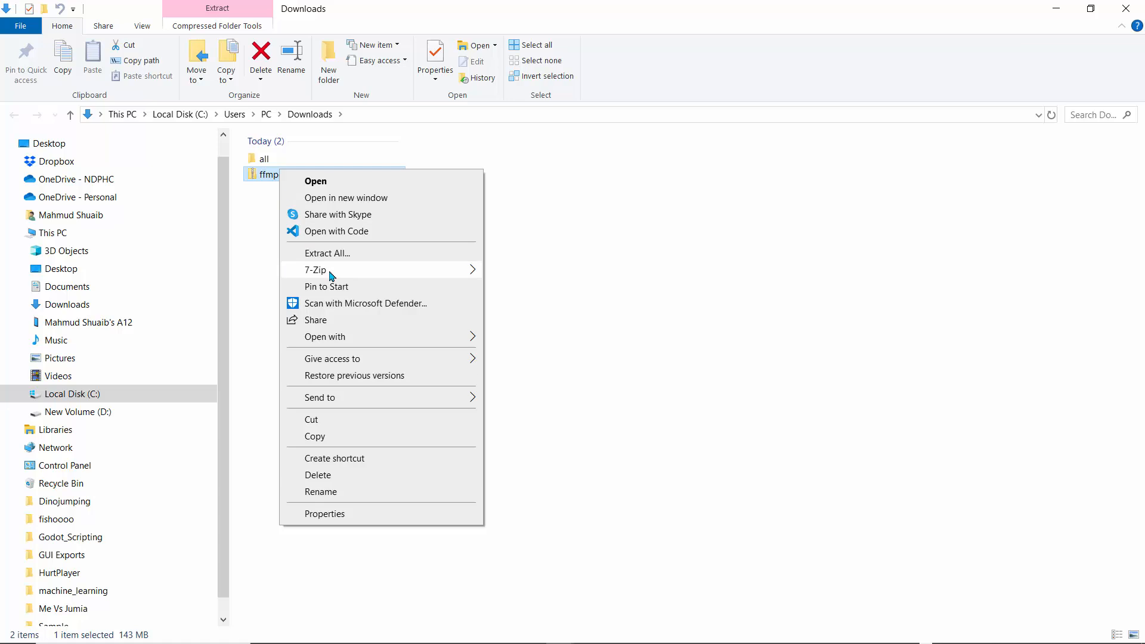
mouse_move(360, 269)
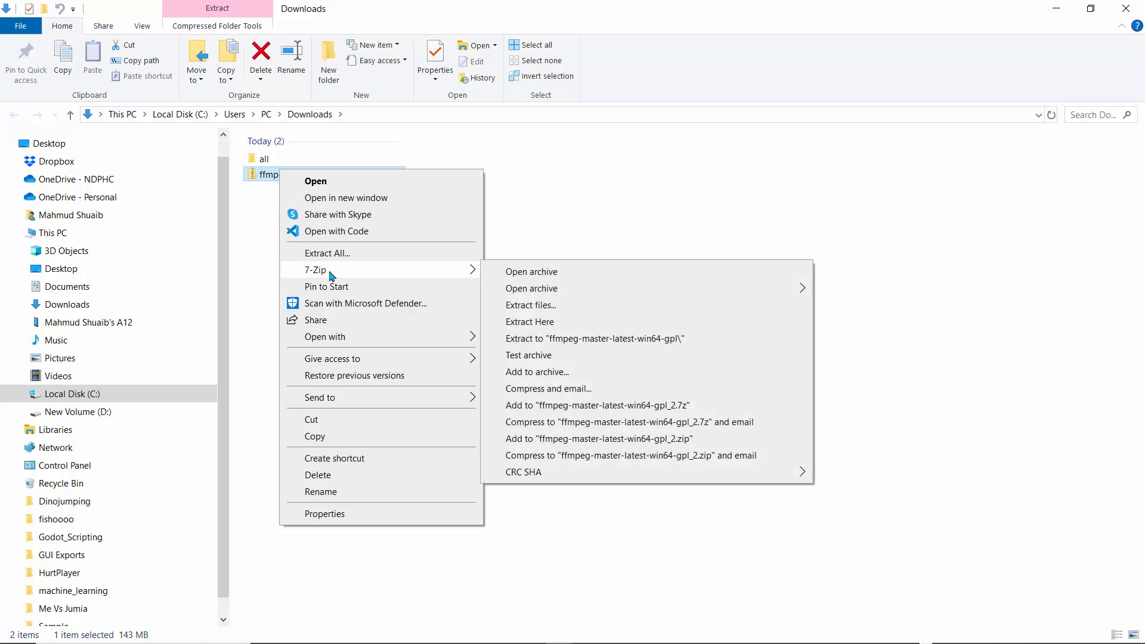
click(548, 339)
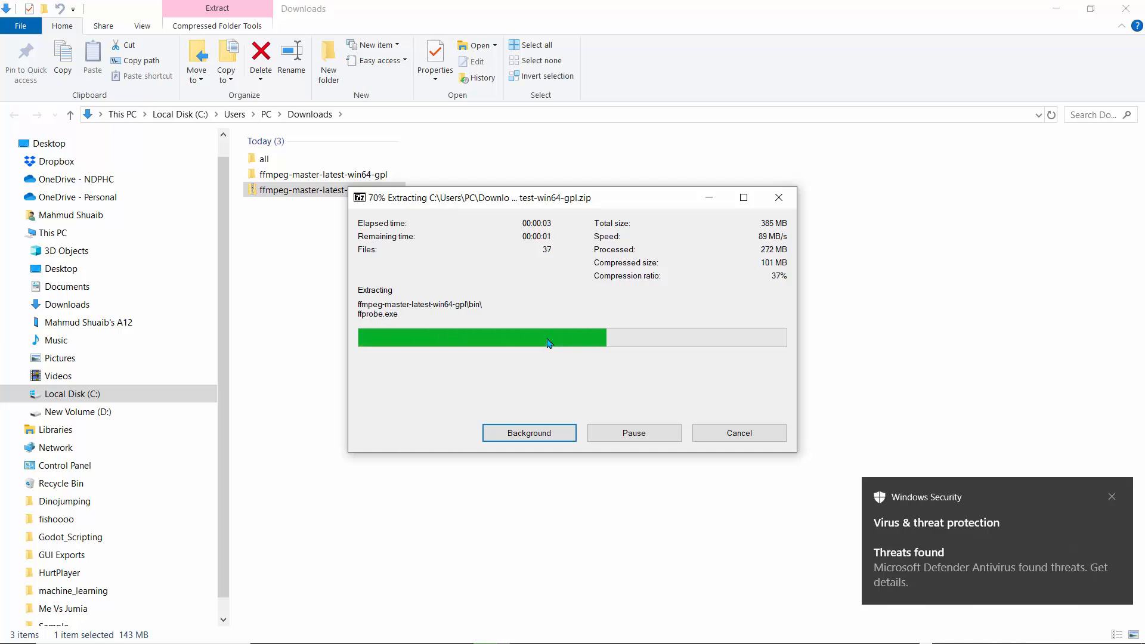
click(1112, 498)
click(329, 251)
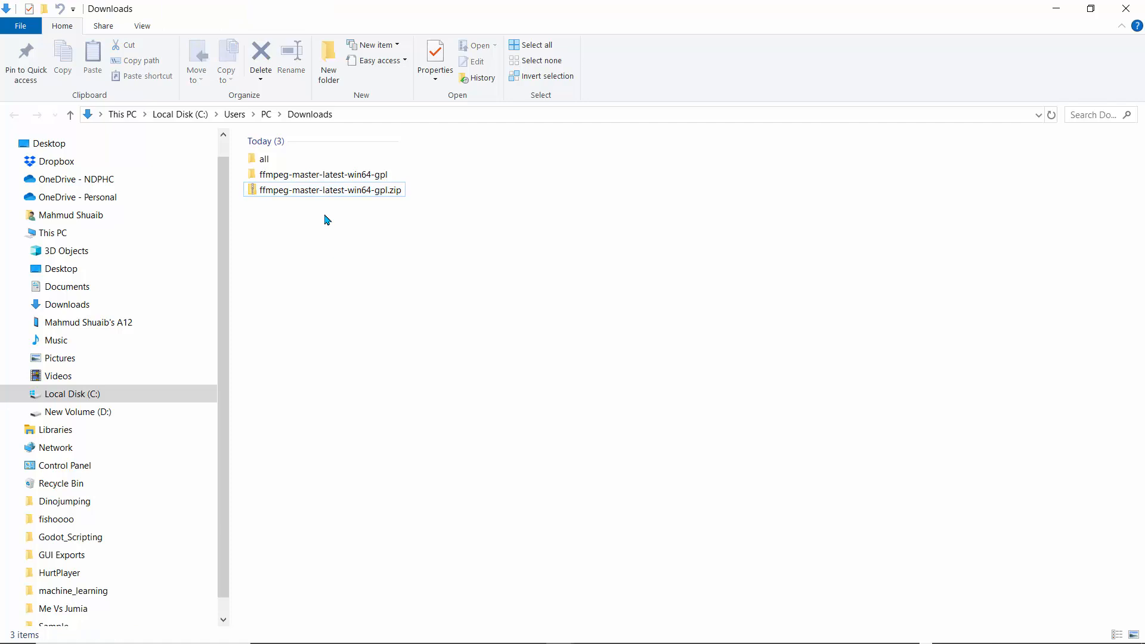
Open the bin folder inside the extracted ffmpeg-master-latest-win64-gpl folder
double_click(315, 178)
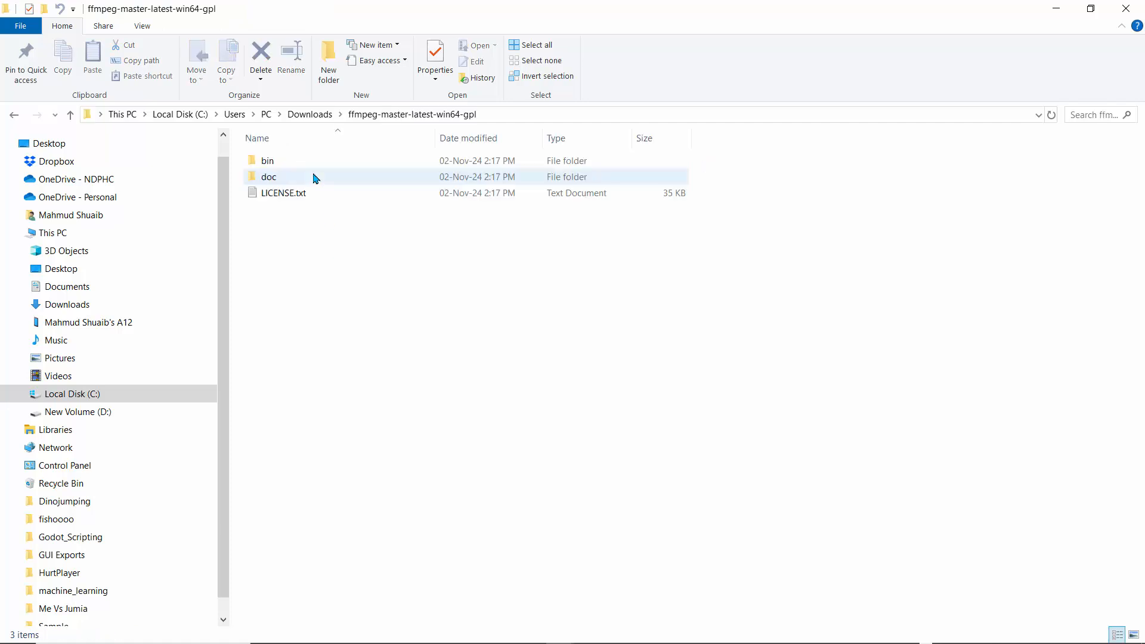
double_click(274, 164)
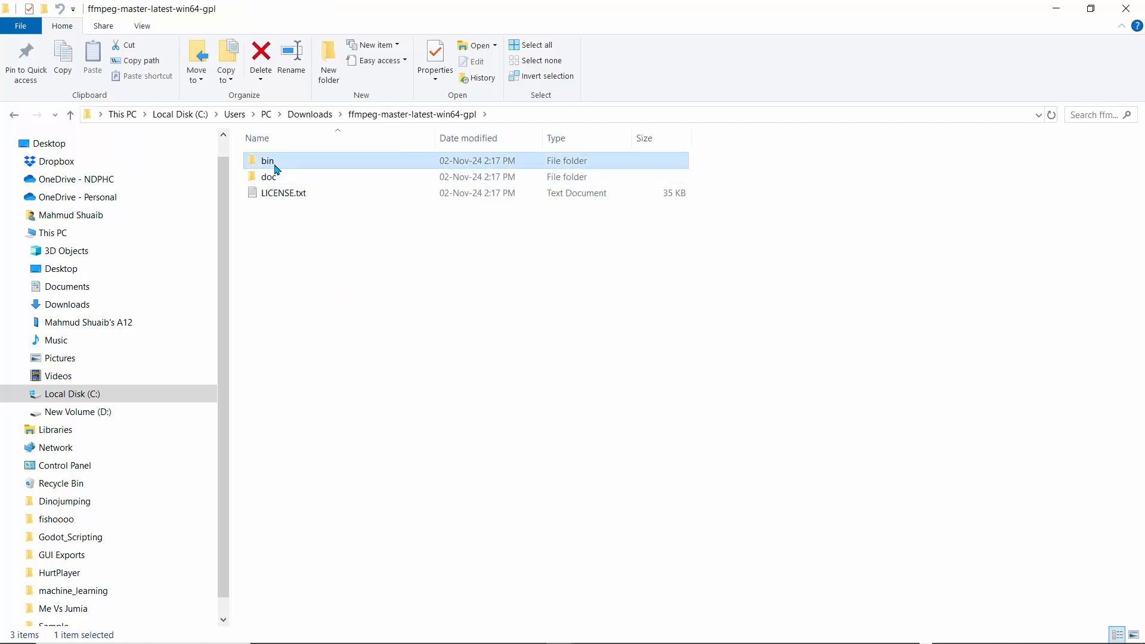
drag(370, 245, 266, 163)
right_click(273, 161)
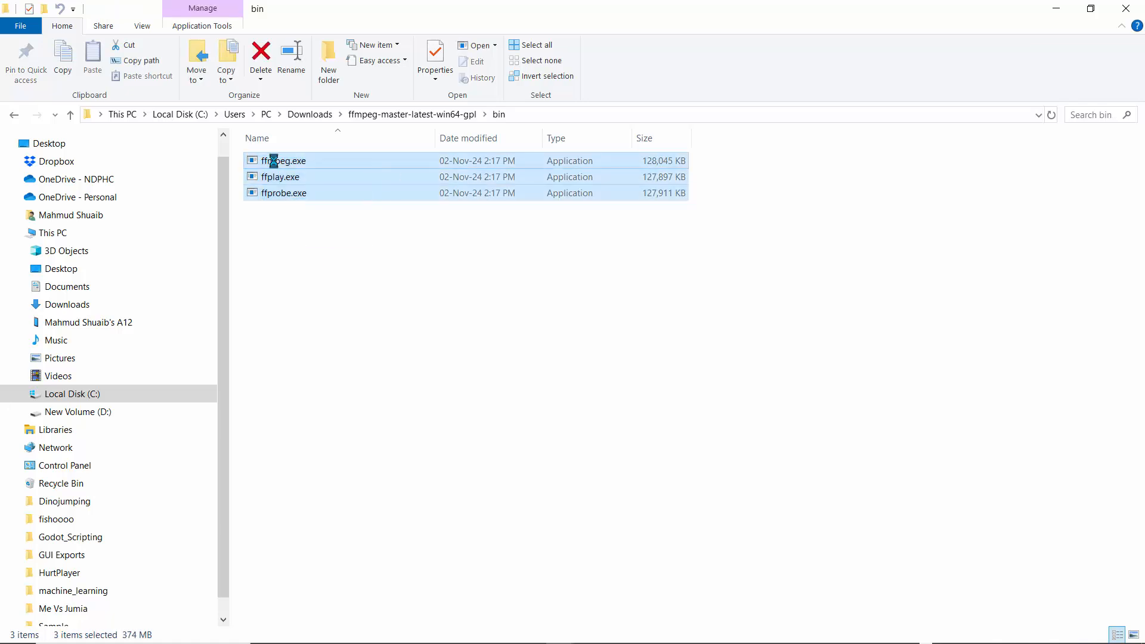
click(680, 349)
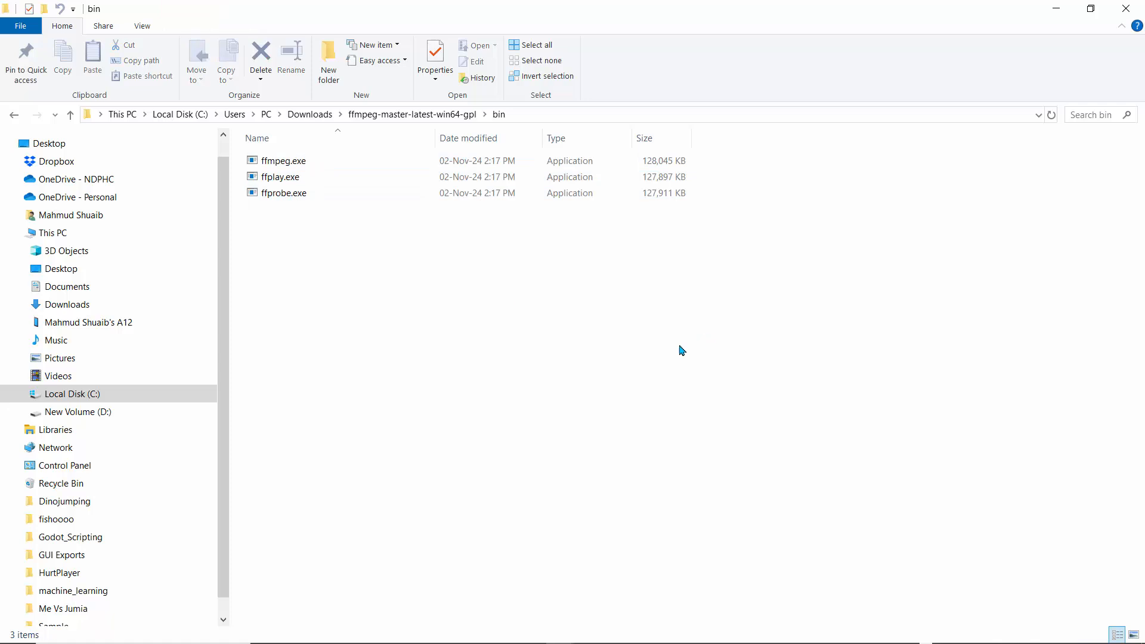
Create a new folder named ffmpeg inside the bin folder
click(332, 66)
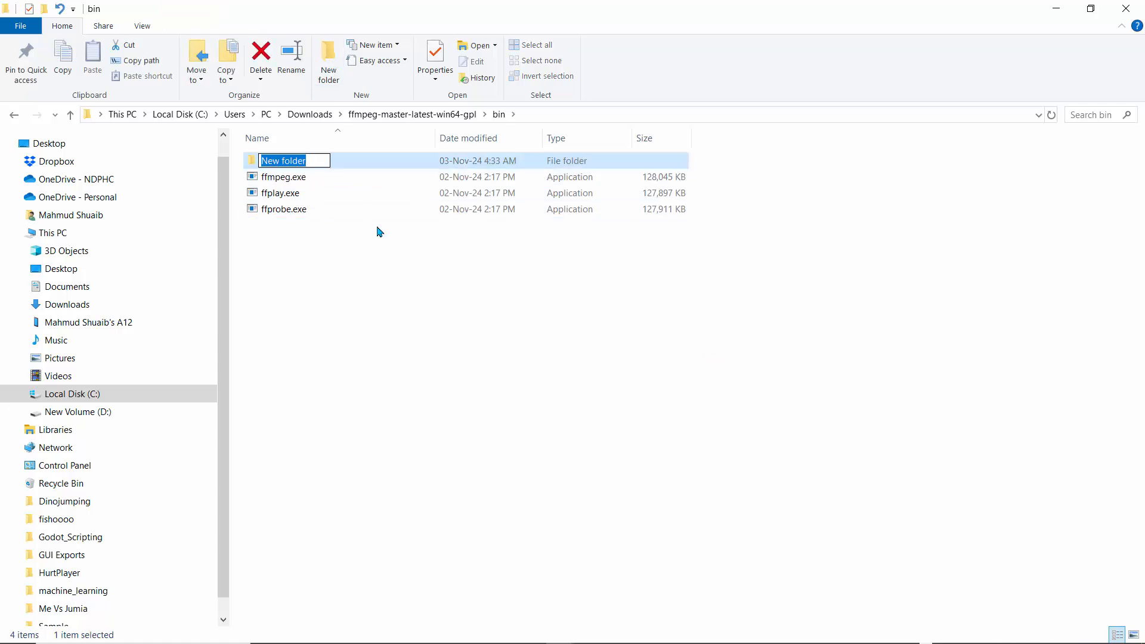
text(ffmpeg)
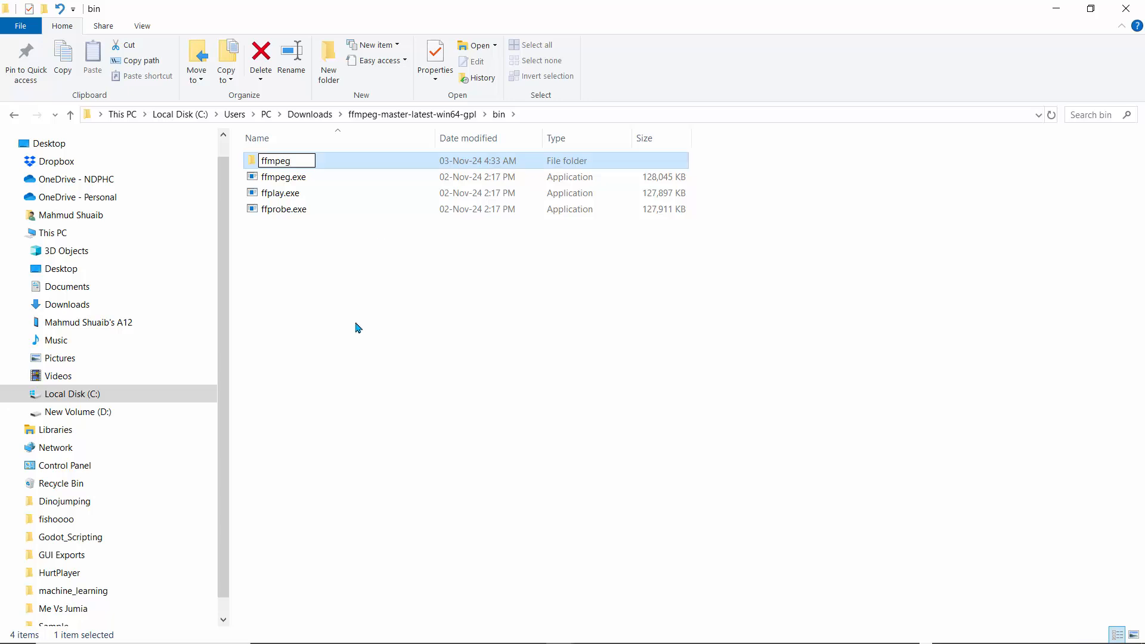
click(322, 268)
Move ffmpeg.exe, ffplay.exe and ffprobe.exe into the new ffmpeg folder
drag(309, 244, 269, 180)
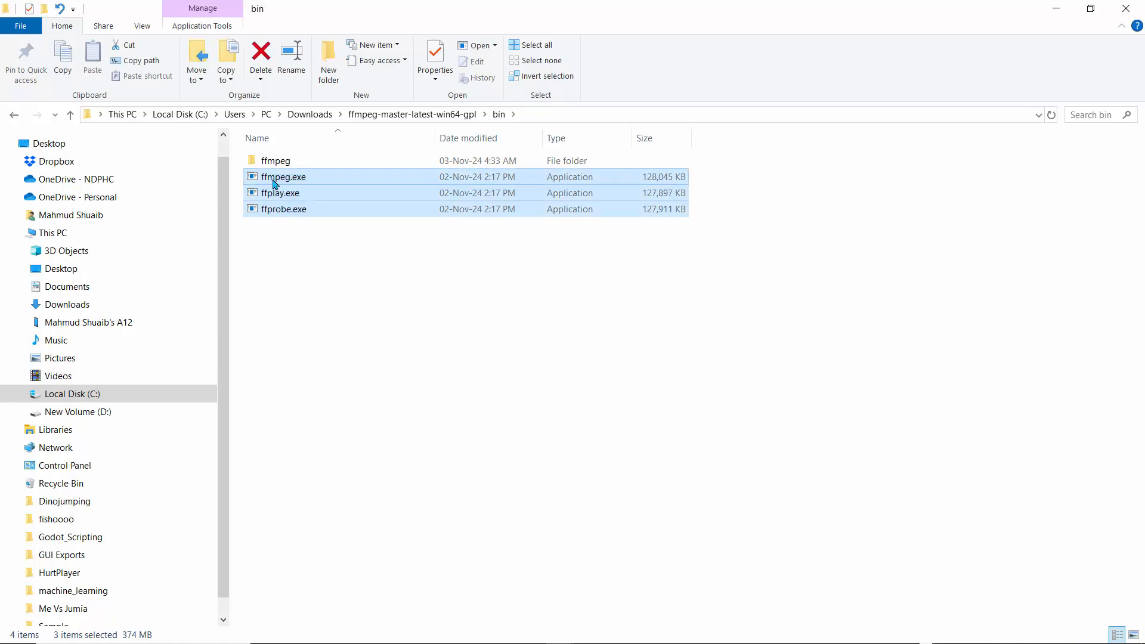
right_click(274, 182)
click(322, 360)
double_click(278, 164)
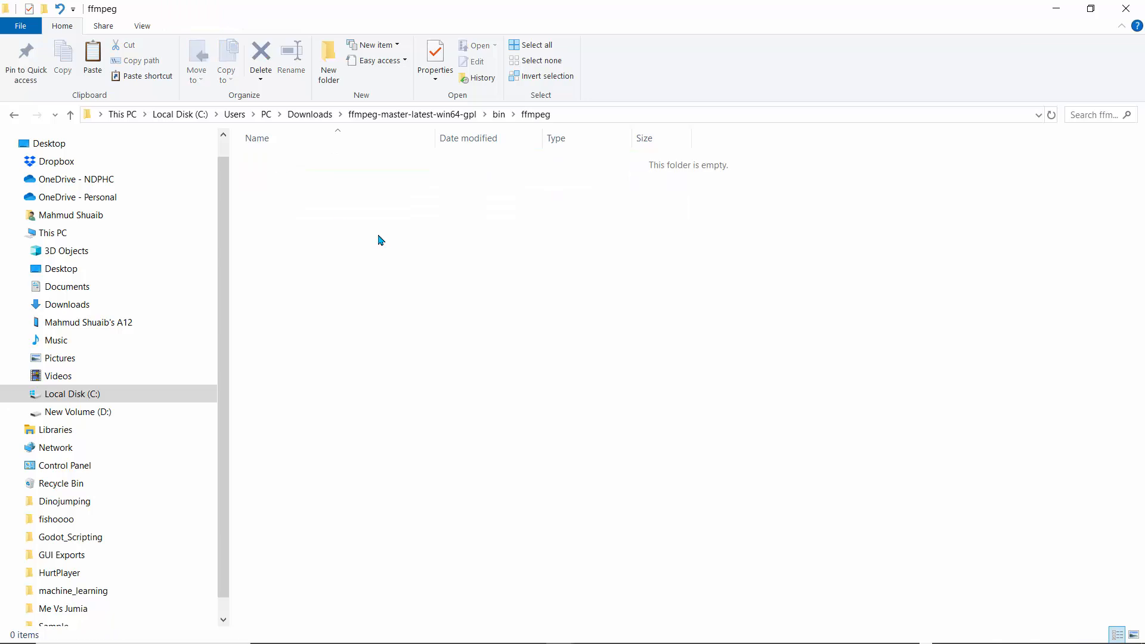
key(ctrl+v)
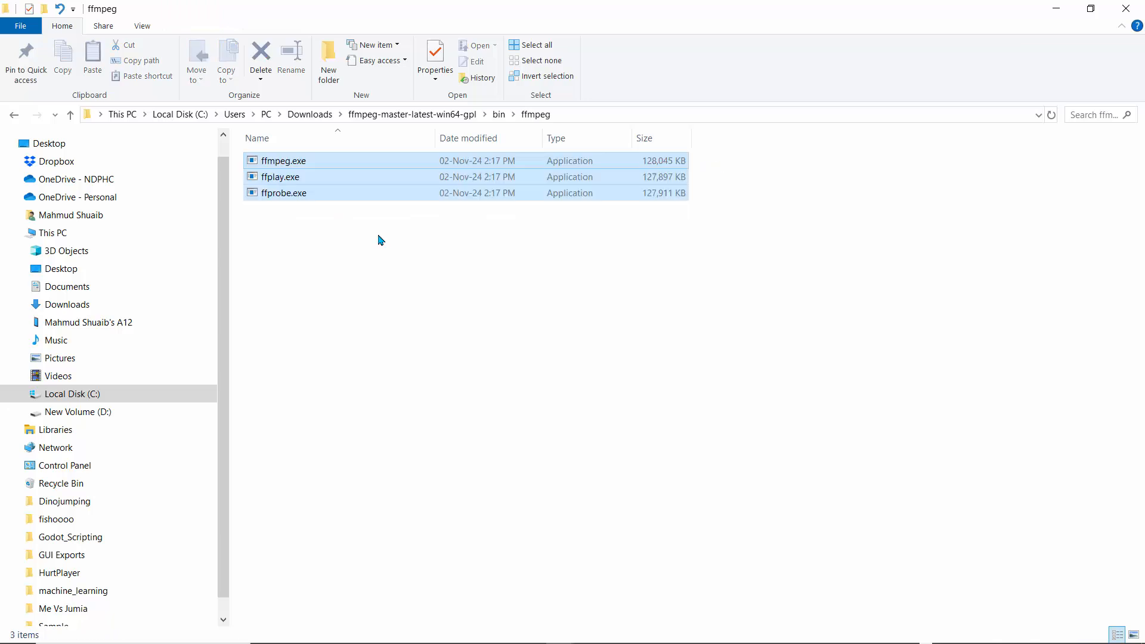
click(372, 301)
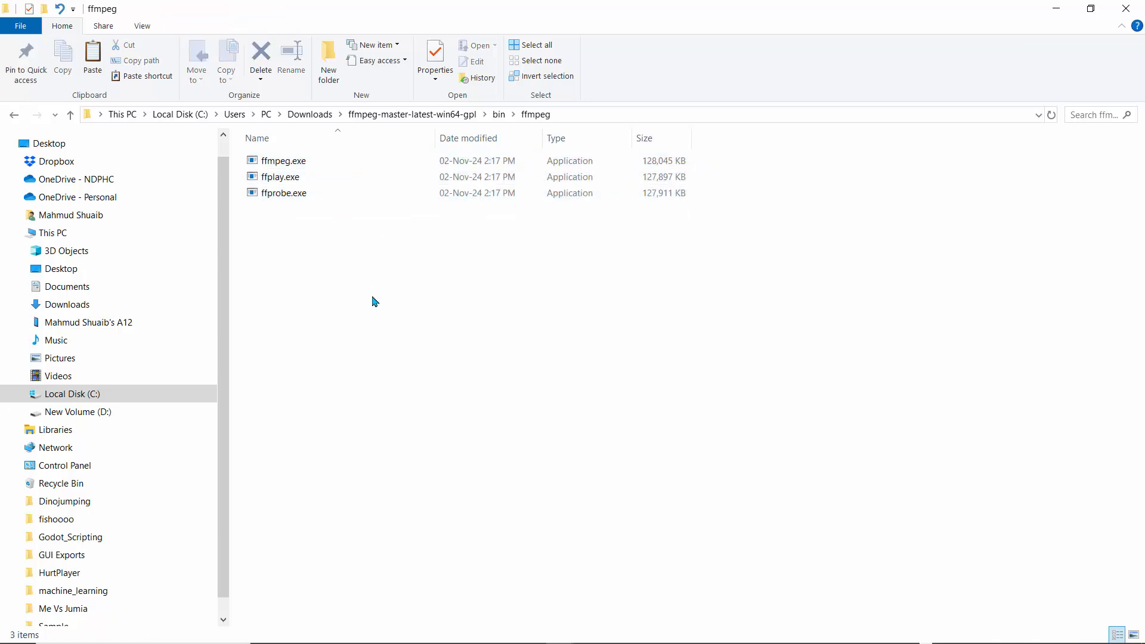
Copy the new ffmpeg folder from the bin folder and go to Local Disk (C:)
click(71, 114)
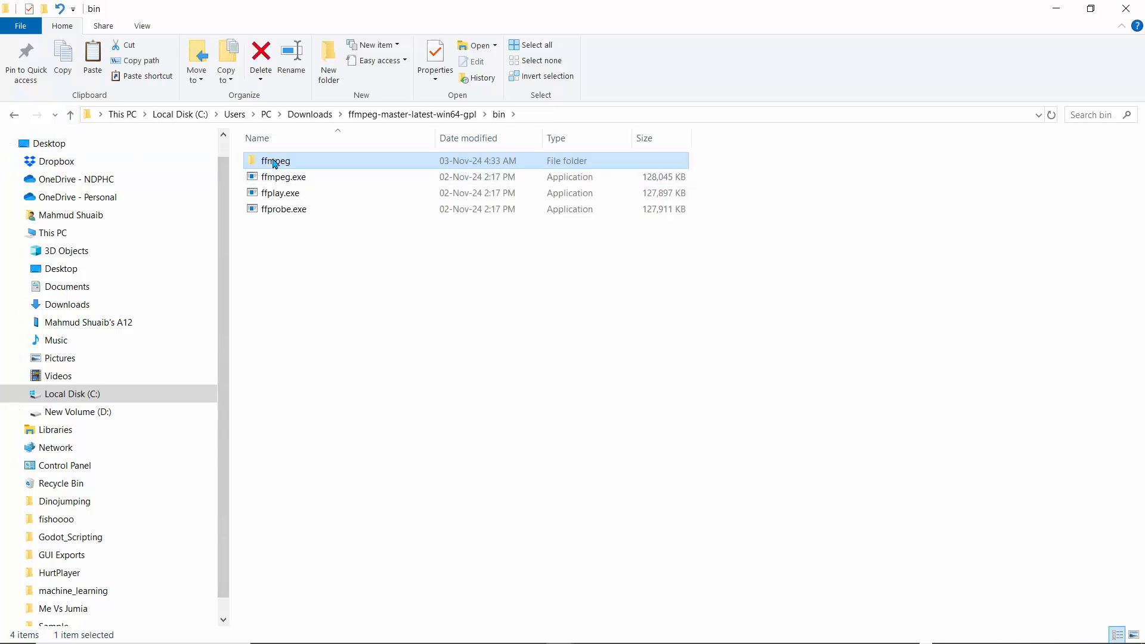
right_click(272, 162)
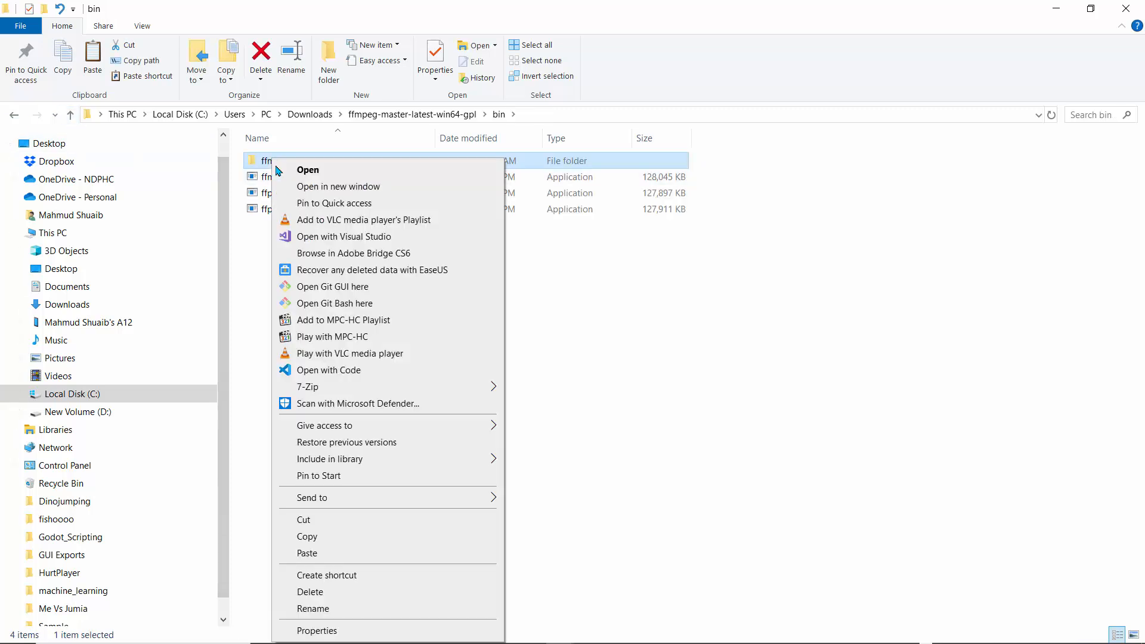
click(305, 536)
click(96, 395)
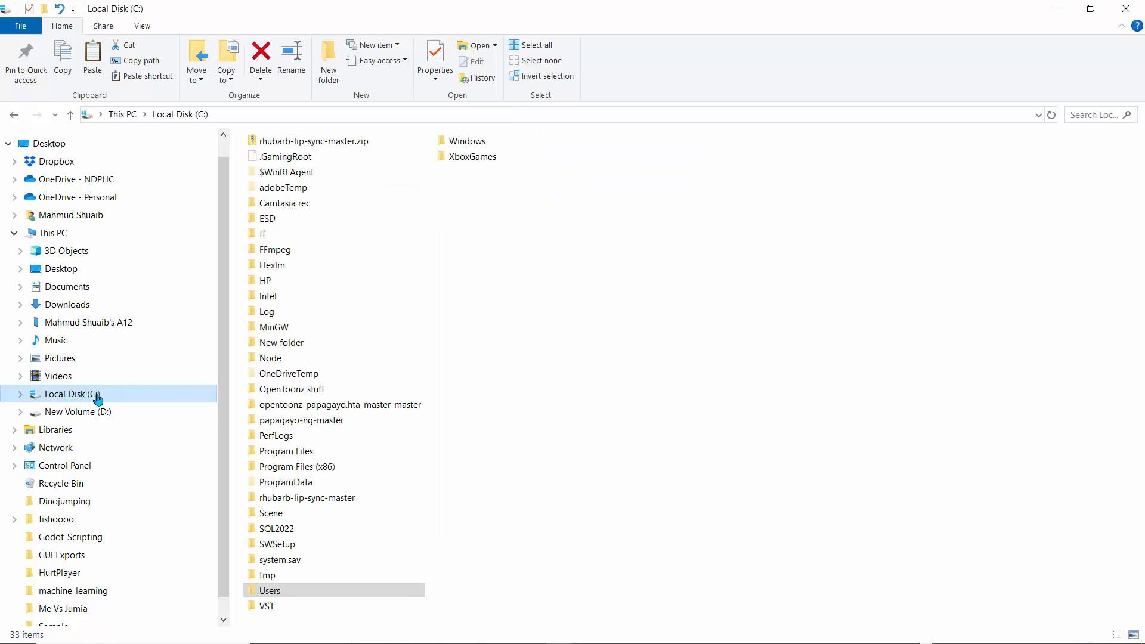
Open the FFmpeg folder on Local Disk (C:) and copy its folder path, C:\FFmpeg
double_click(272, 253)
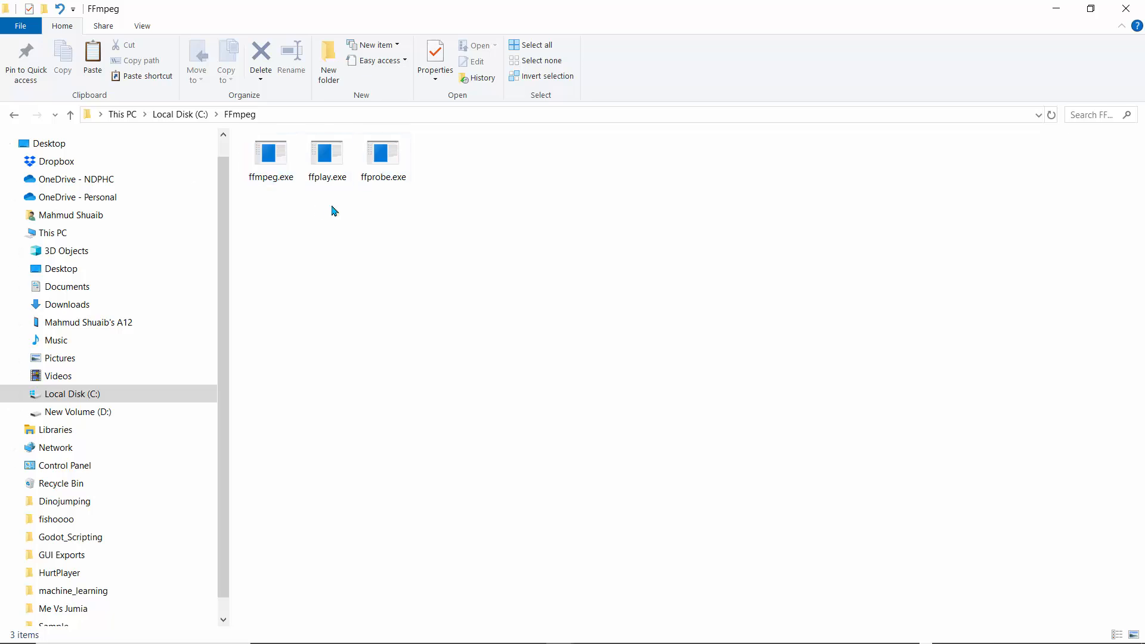
click(70, 115)
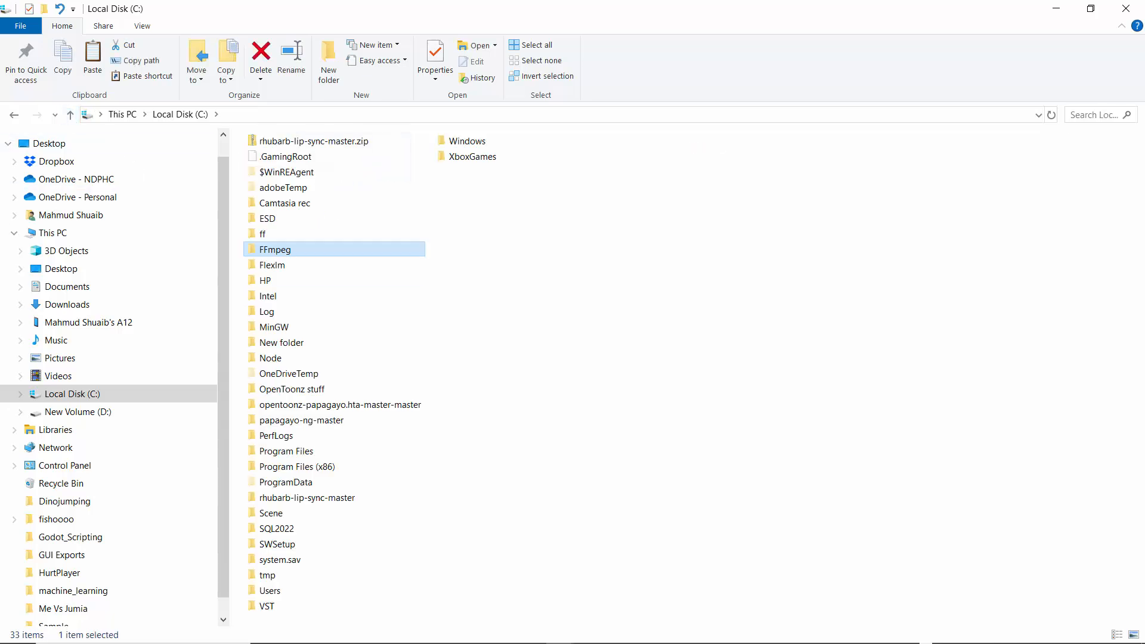
mouse_move(301, 633)
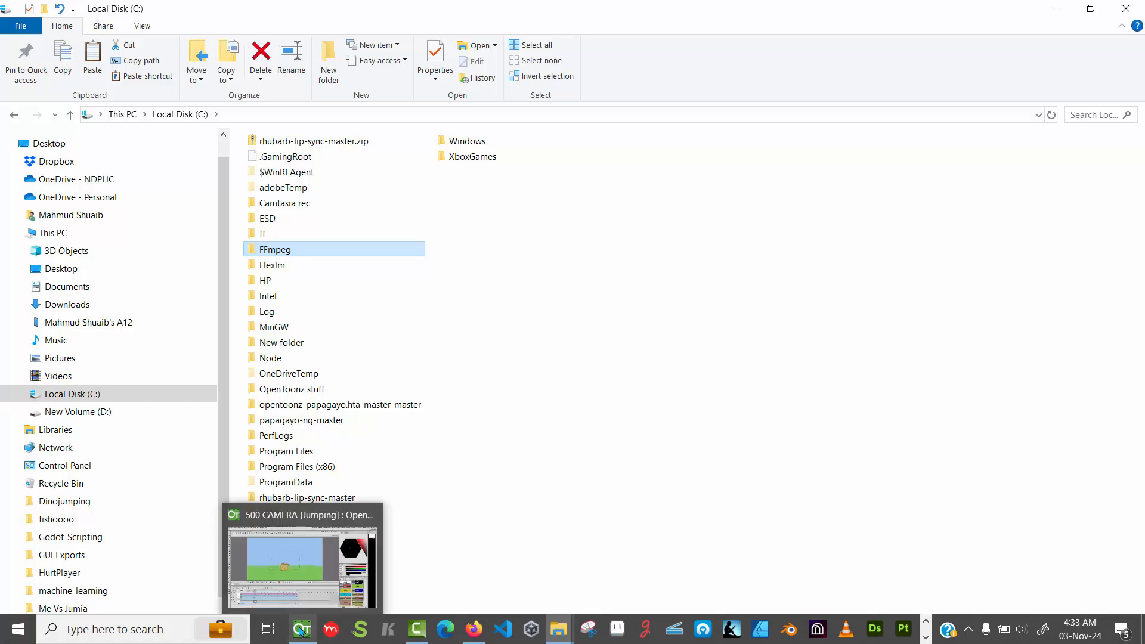
double_click(282, 251)
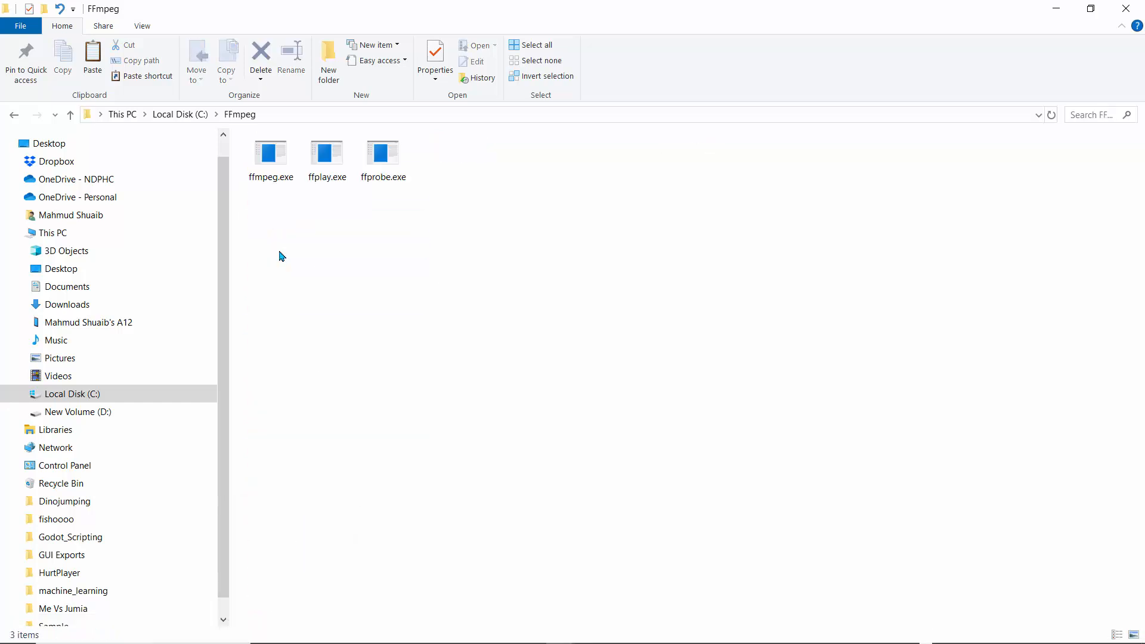
click(278, 115)
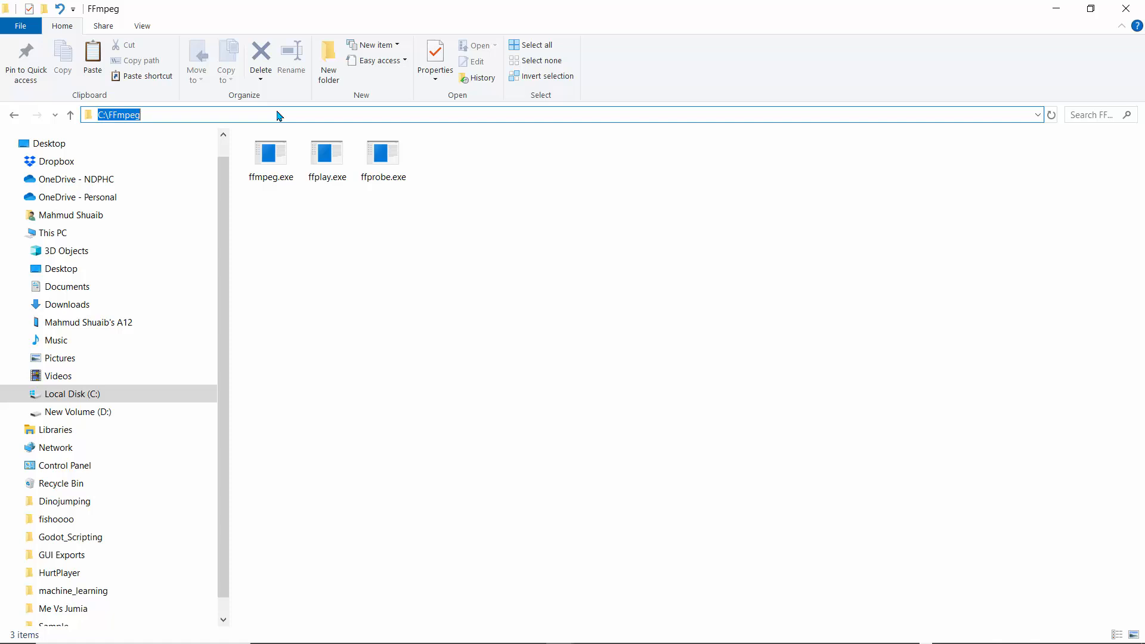
right_click(118, 114)
click(146, 157)
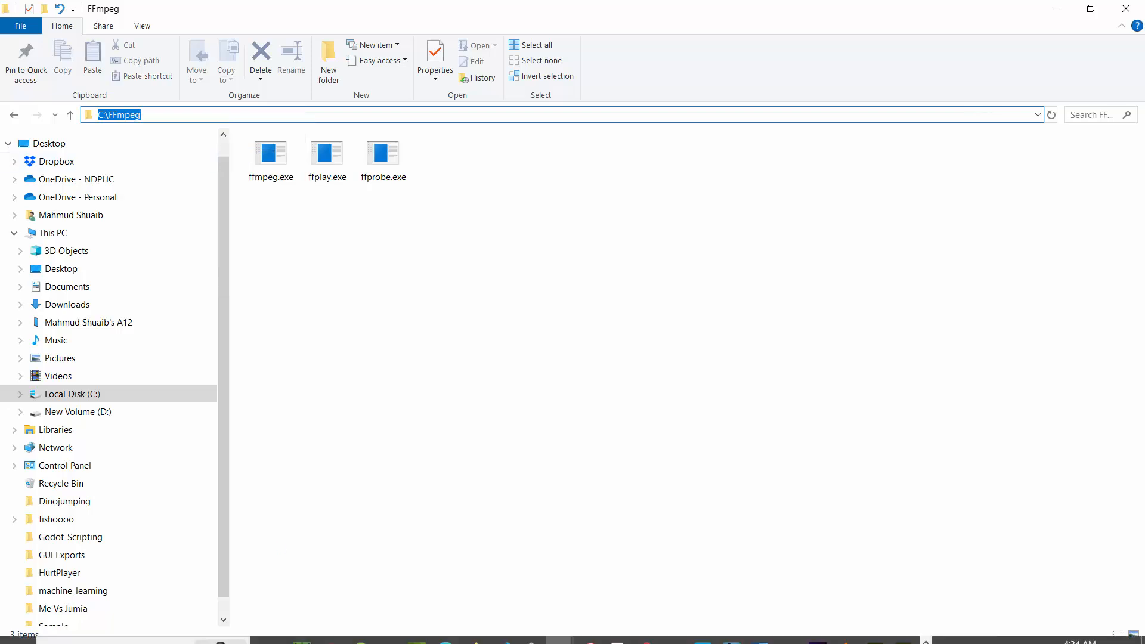
Switch to OpenToonz, open the Import/Export preferences and highlight the FFmpeg path
click(300, 636)
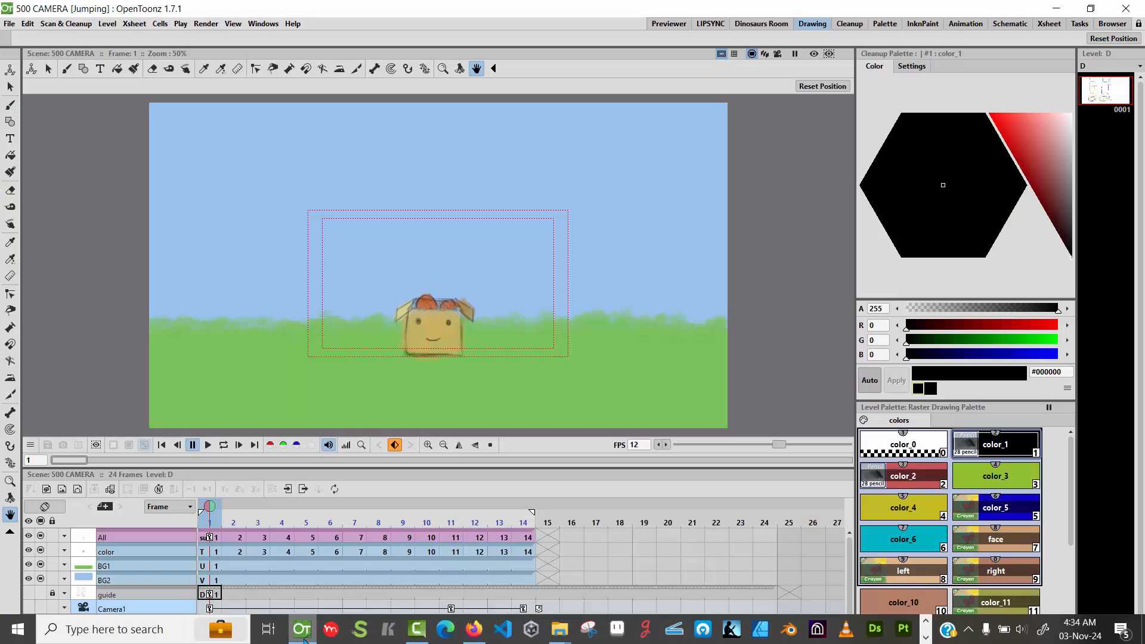
click(16, 26)
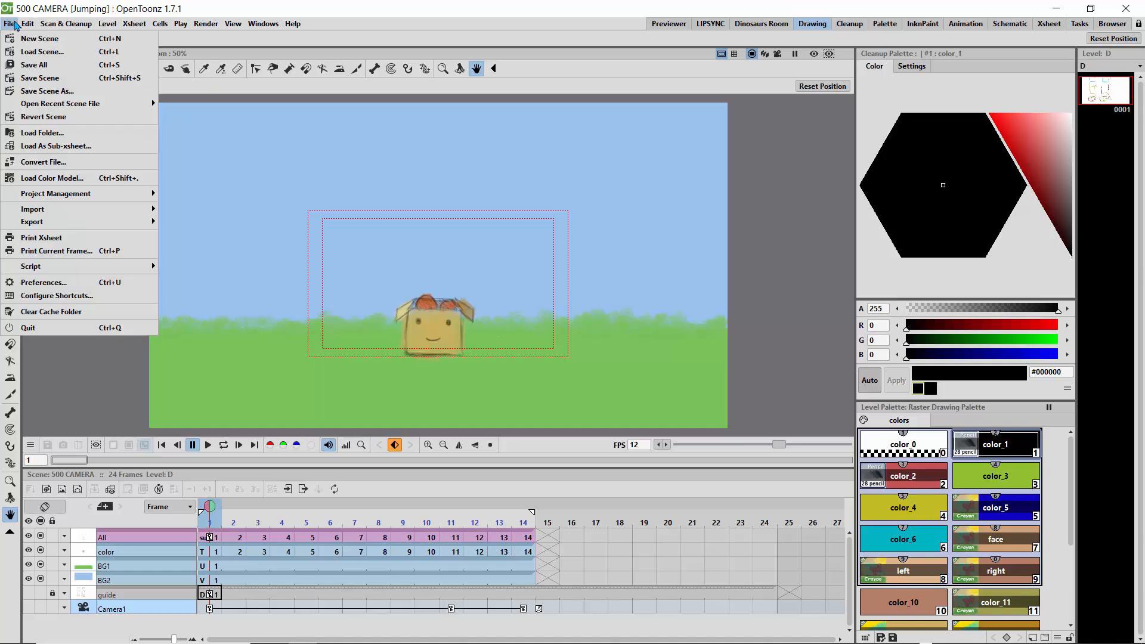
click(36, 350)
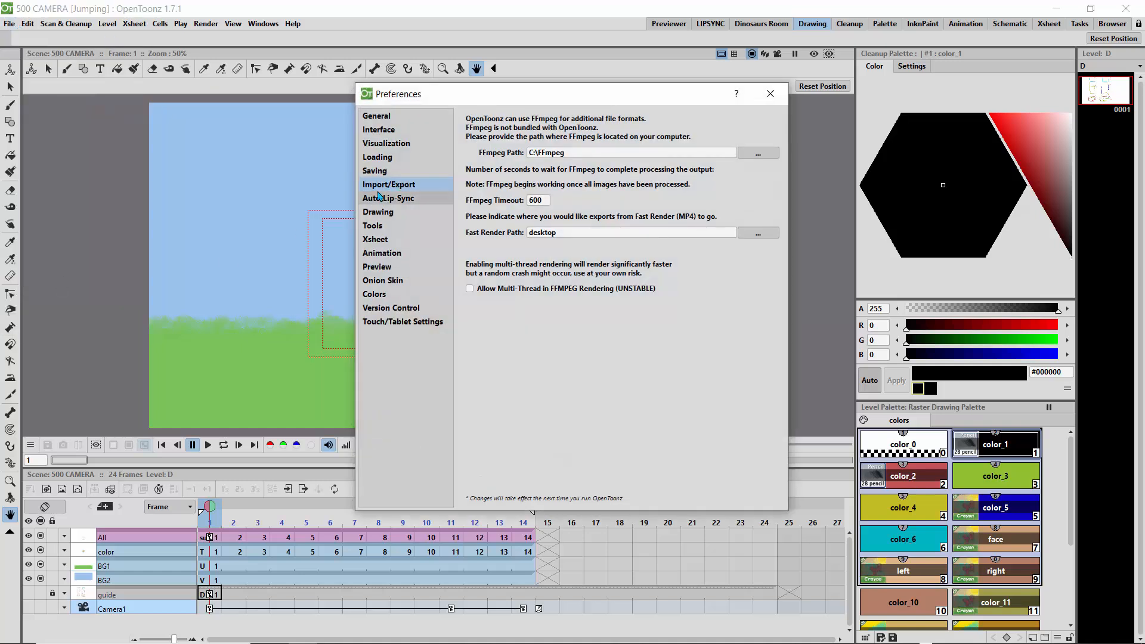
drag(580, 151, 463, 150)
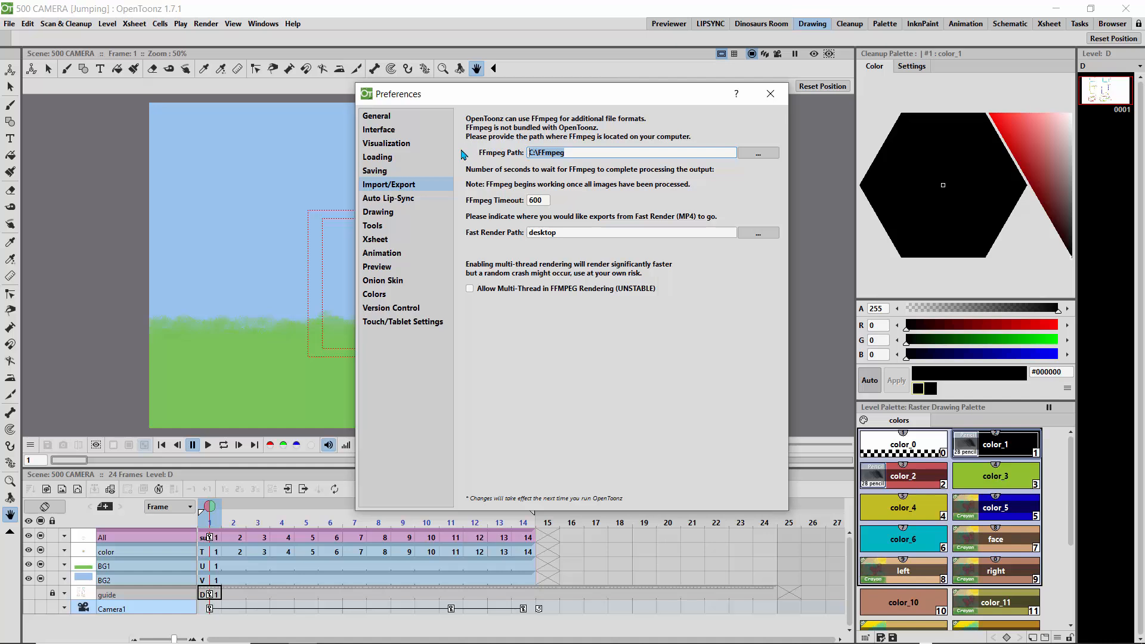
View the C:\FFmpeg folder in the FFmpeg path's folder chooser, cancel it, highlight the FFmpeg timeout and close the preferences
click(749, 154)
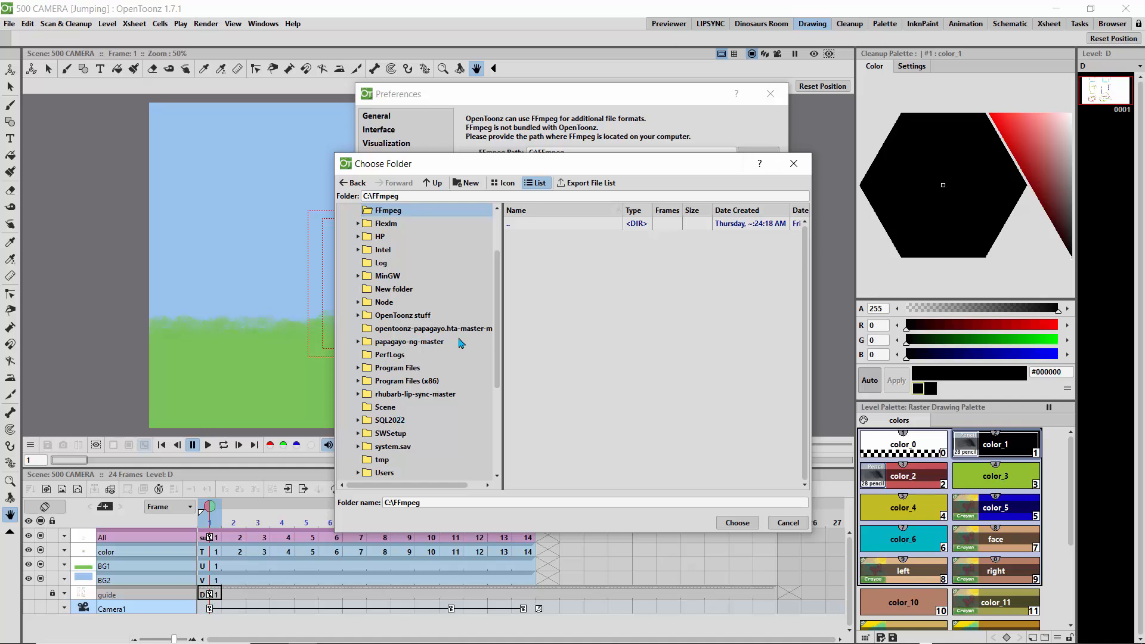
scroll(489, 245, up, 2)
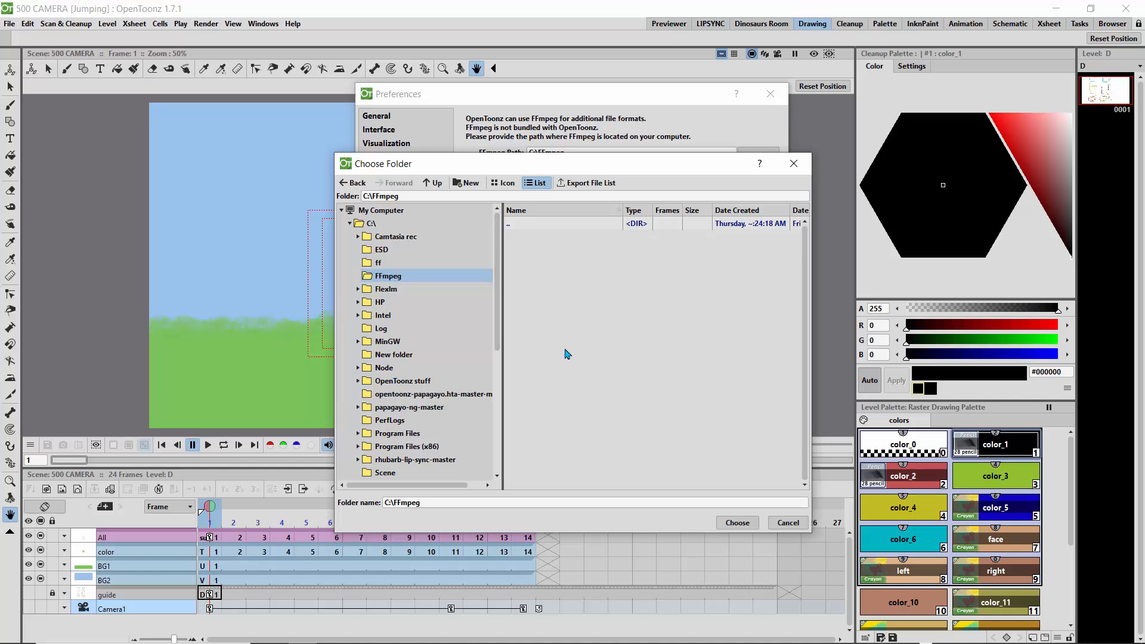
click(792, 525)
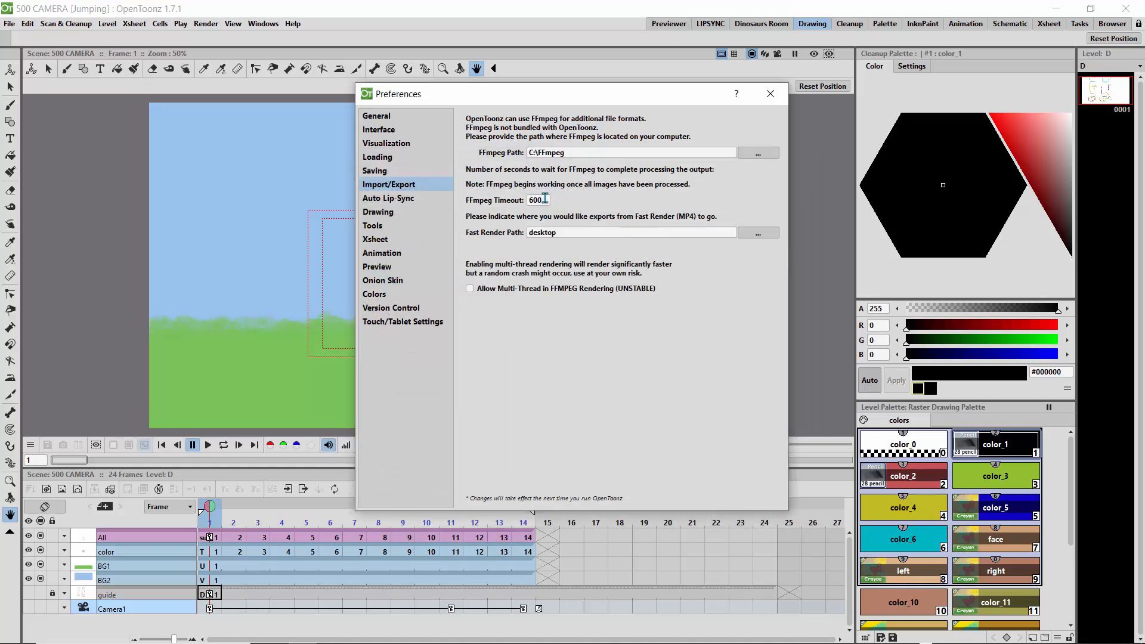
drag(545, 198, 517, 199)
click(770, 94)
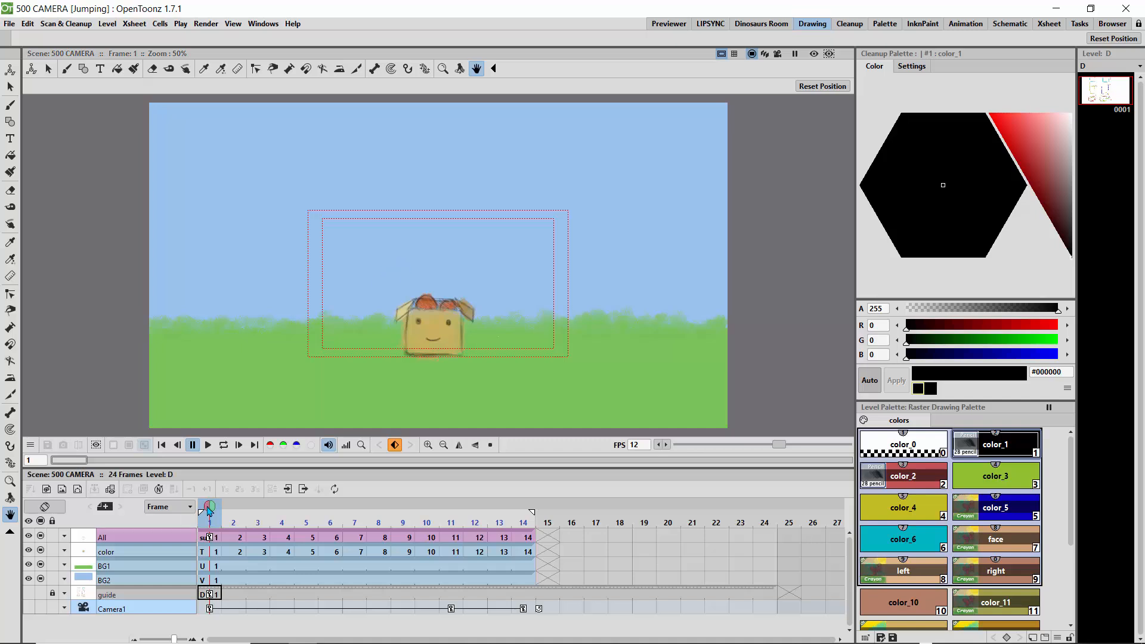
drag(258, 516, 281, 516)
drag(154, 512, 208, 529)
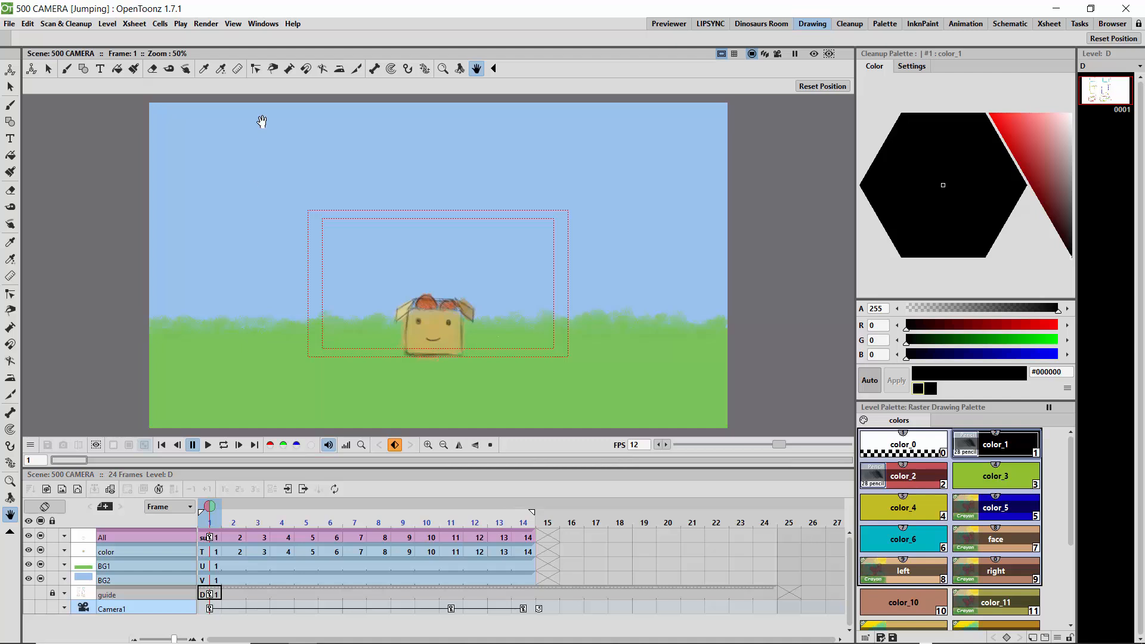
Choose mp4 as the output format for 500 CAMERA23 in the Output Settings and render the scene
click(206, 24)
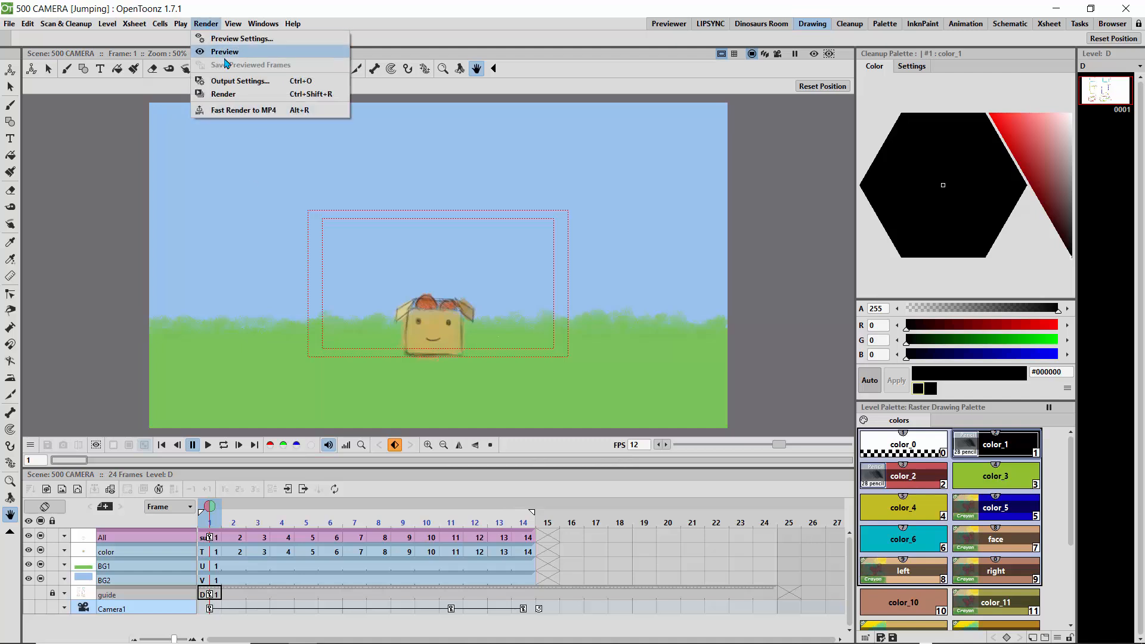
click(233, 85)
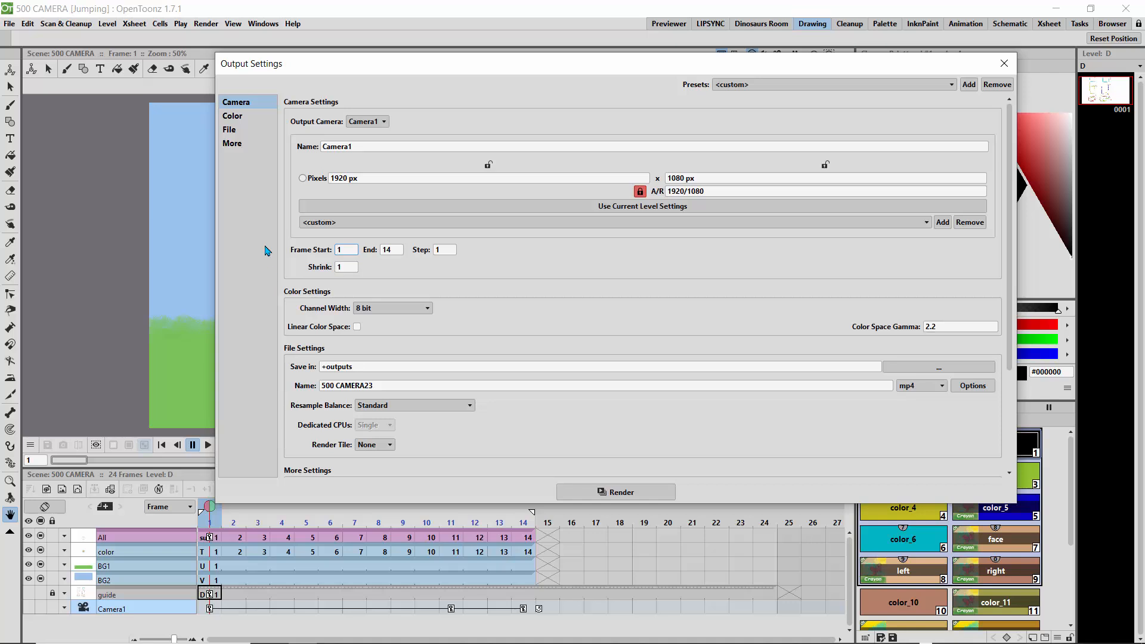
click(384, 386)
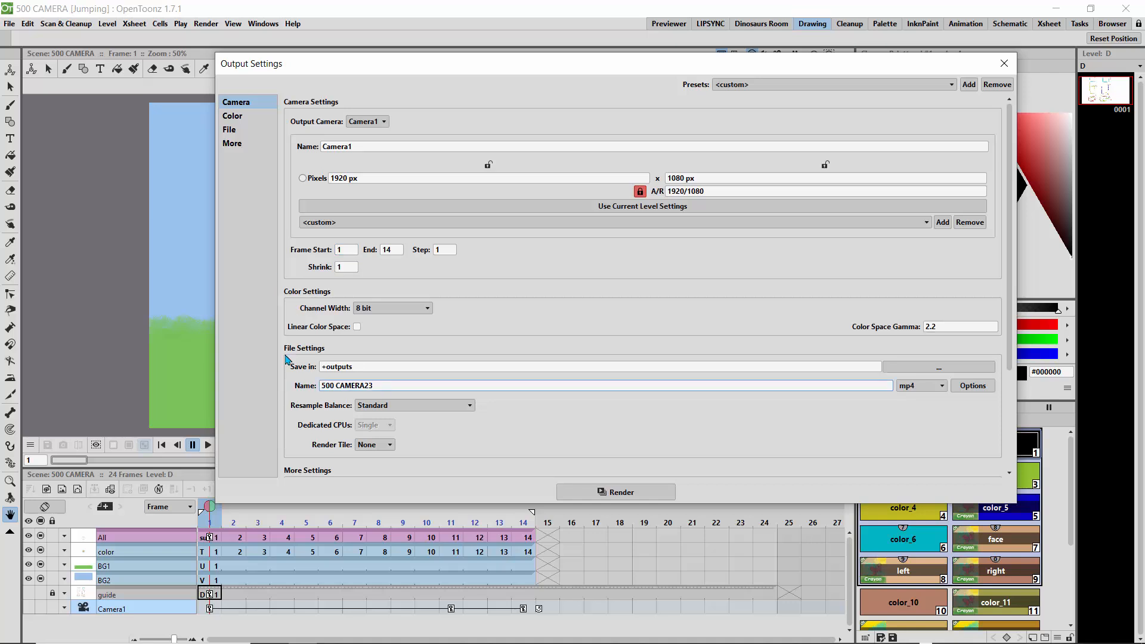
drag(380, 386, 303, 379)
click(940, 387)
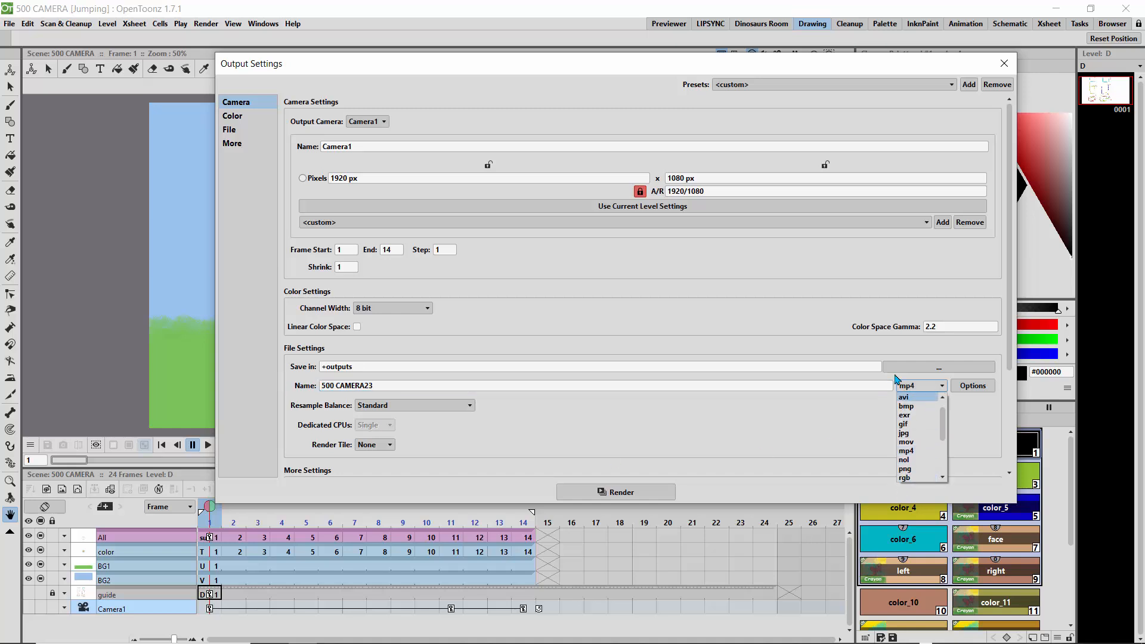
click(906, 458)
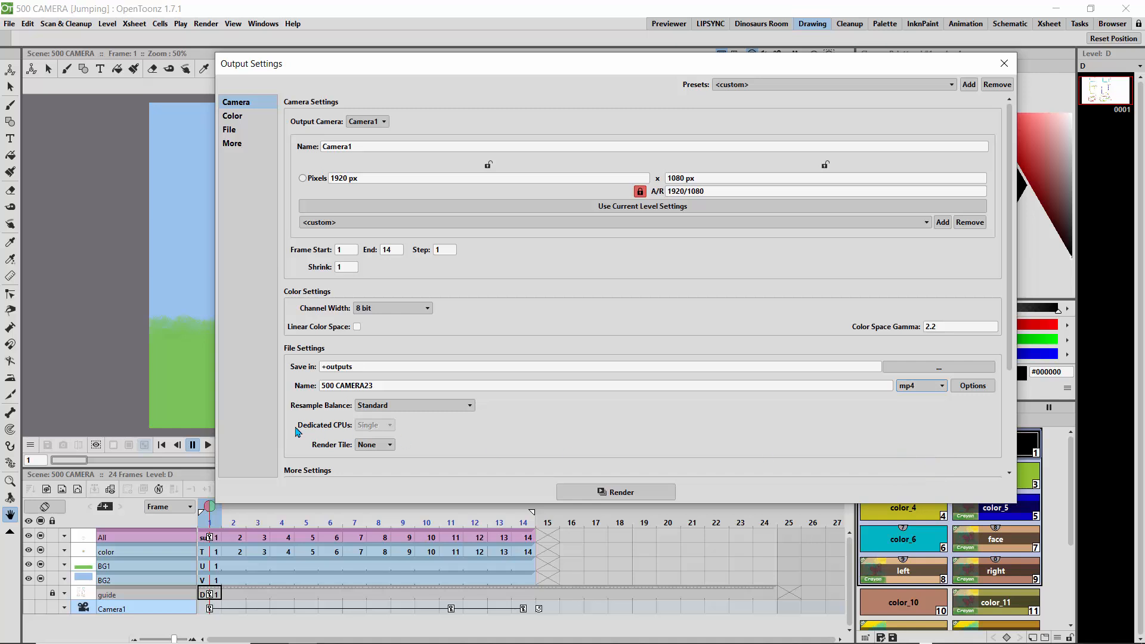
click(651, 494)
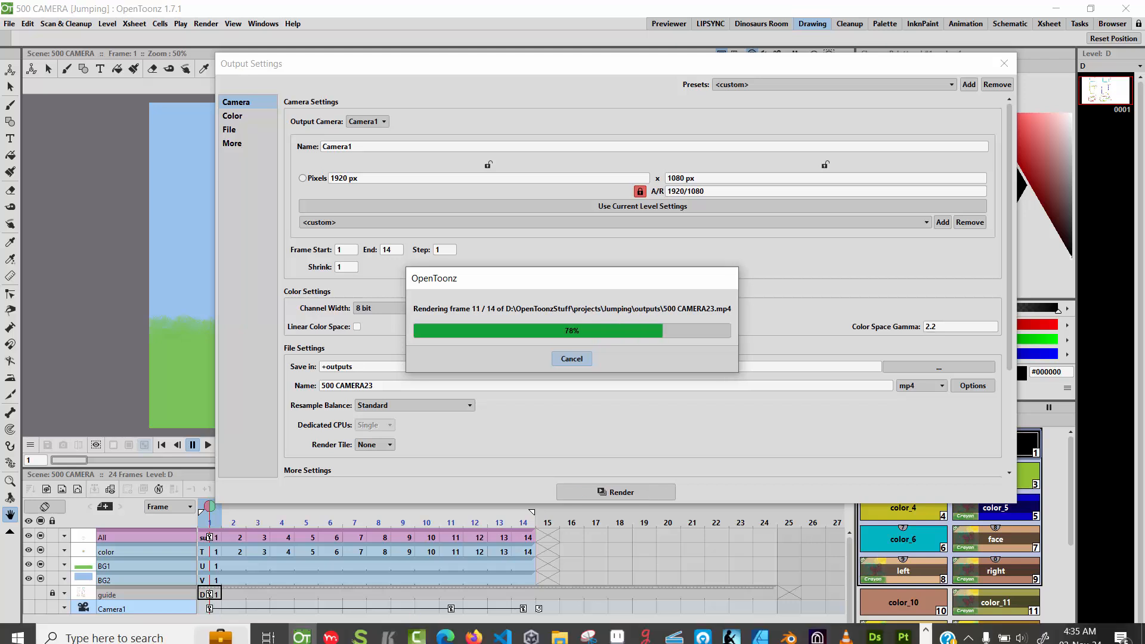
Switch to File Explorer and open the OpenToonzStuff folder on New Volume (D:)
mouse_move(558, 633)
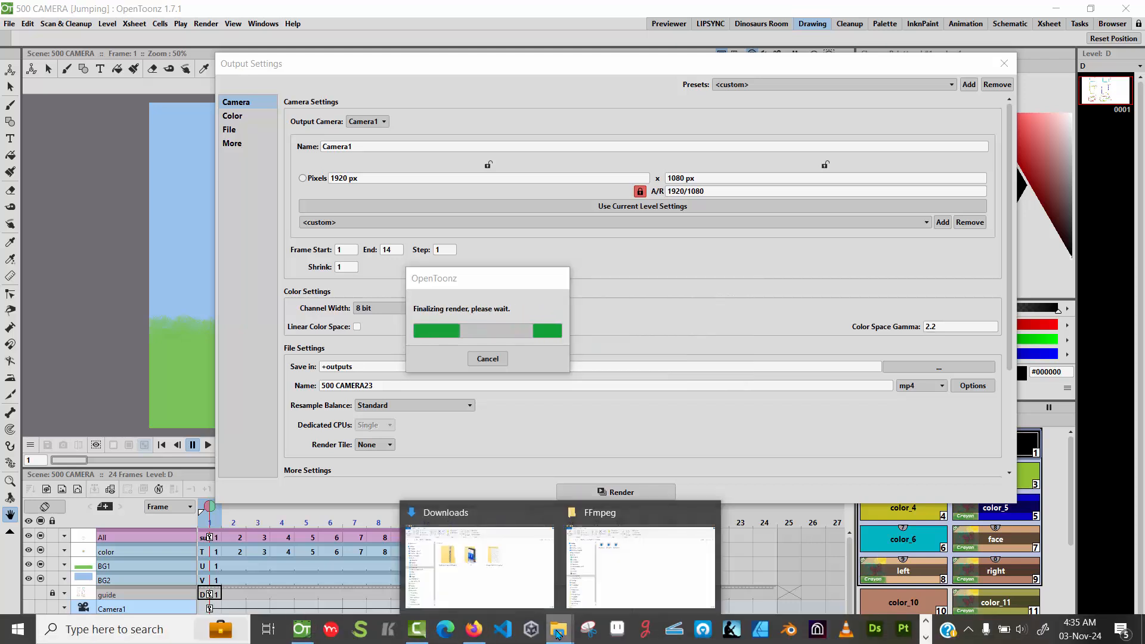
click(603, 524)
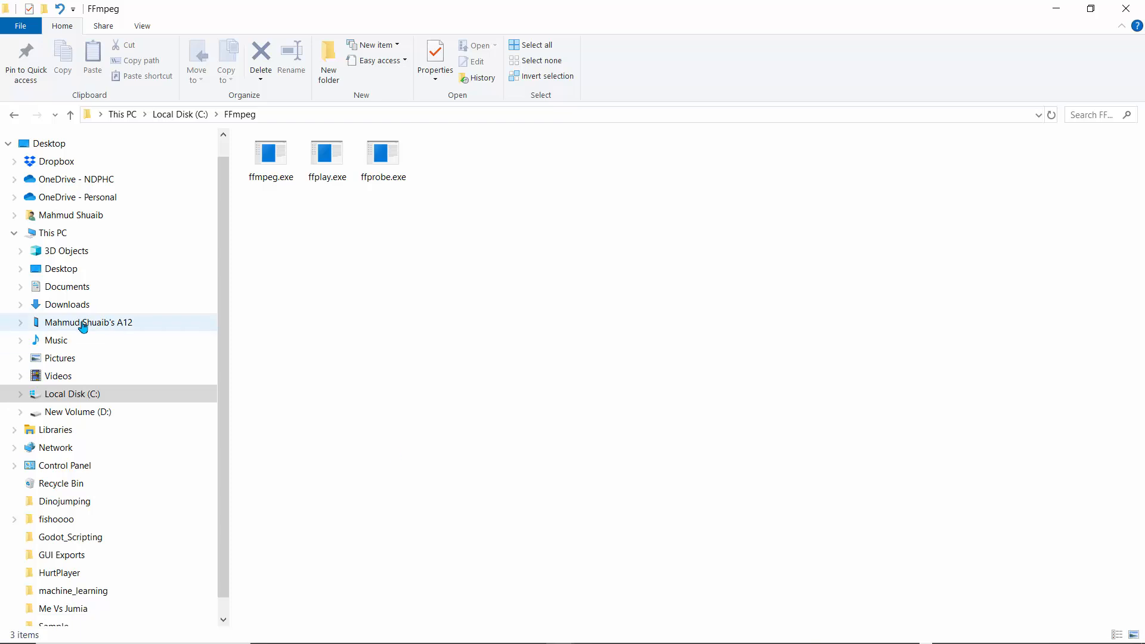
click(84, 412)
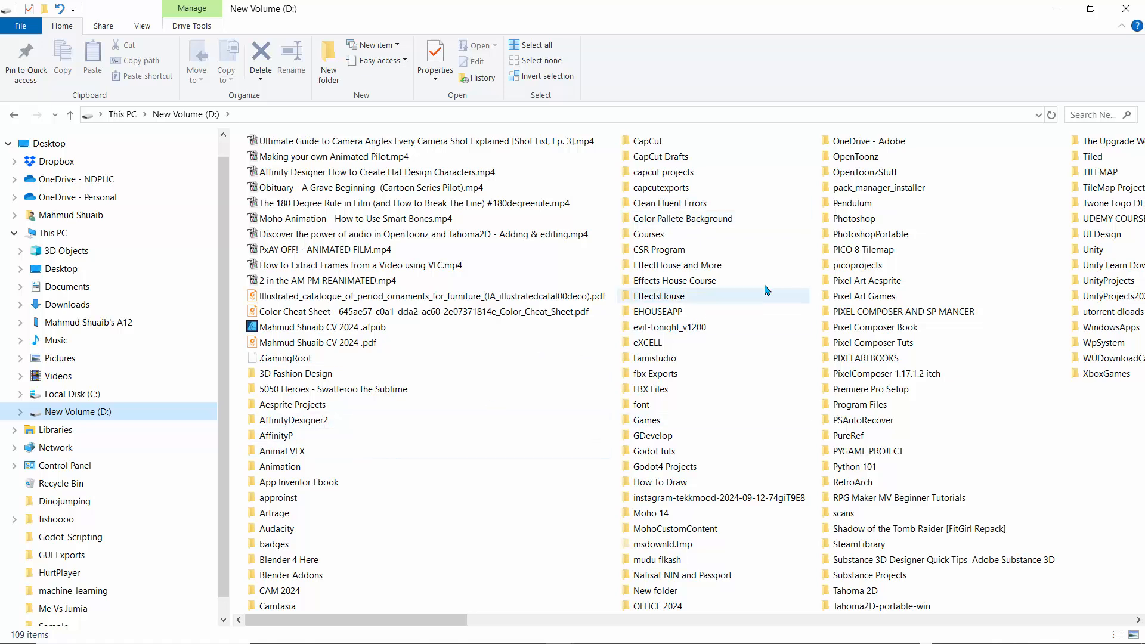
click(646, 264)
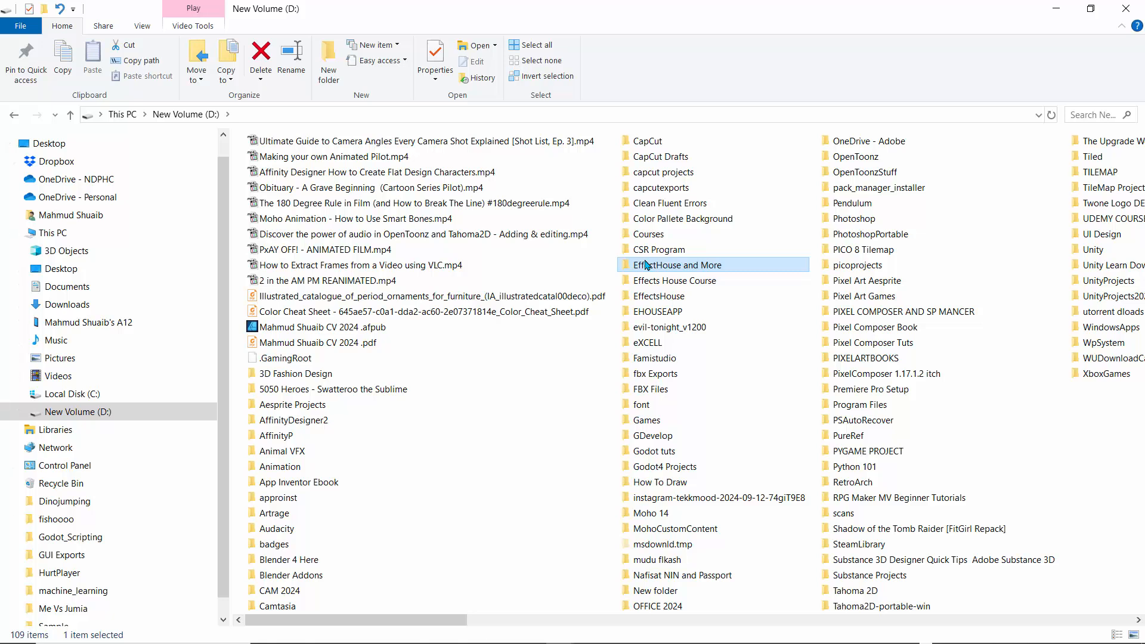
key(o)
key(o)
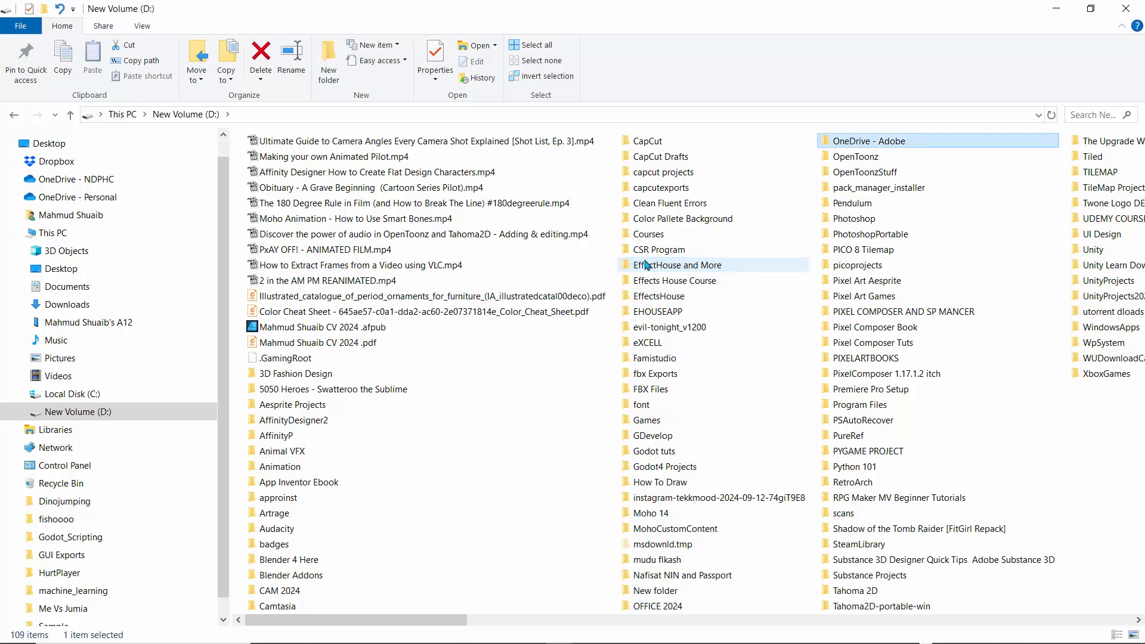
key(o)
key(o)
key(Return)
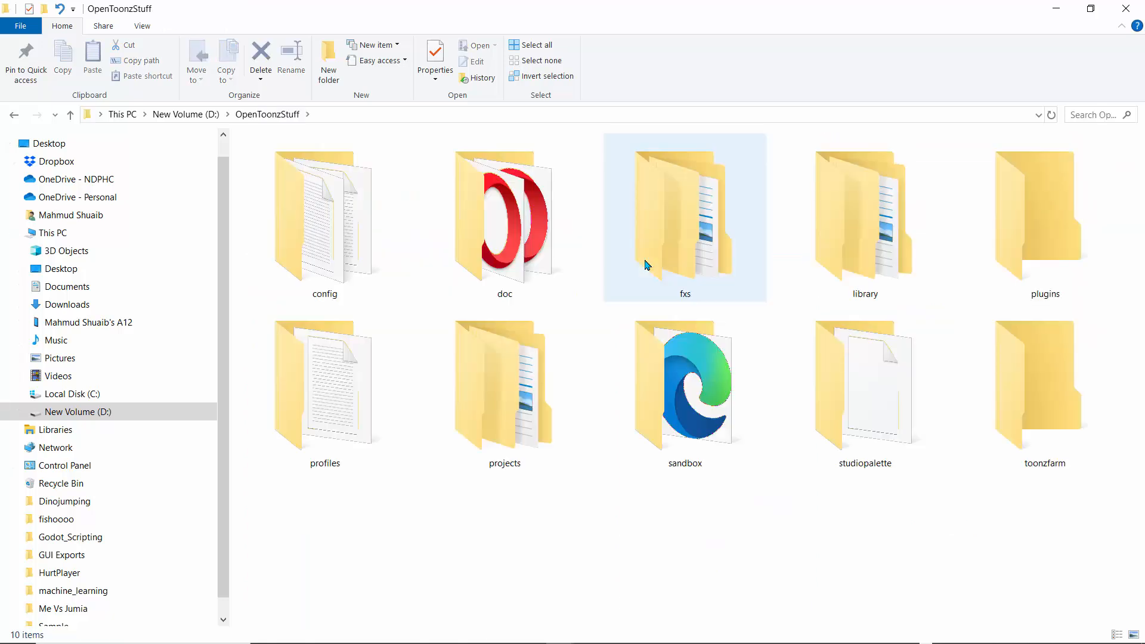
Open the outputs folder of the Jumping project inside projects and play 500 CAMERA23.mp4, replaying it once
double_click(472, 422)
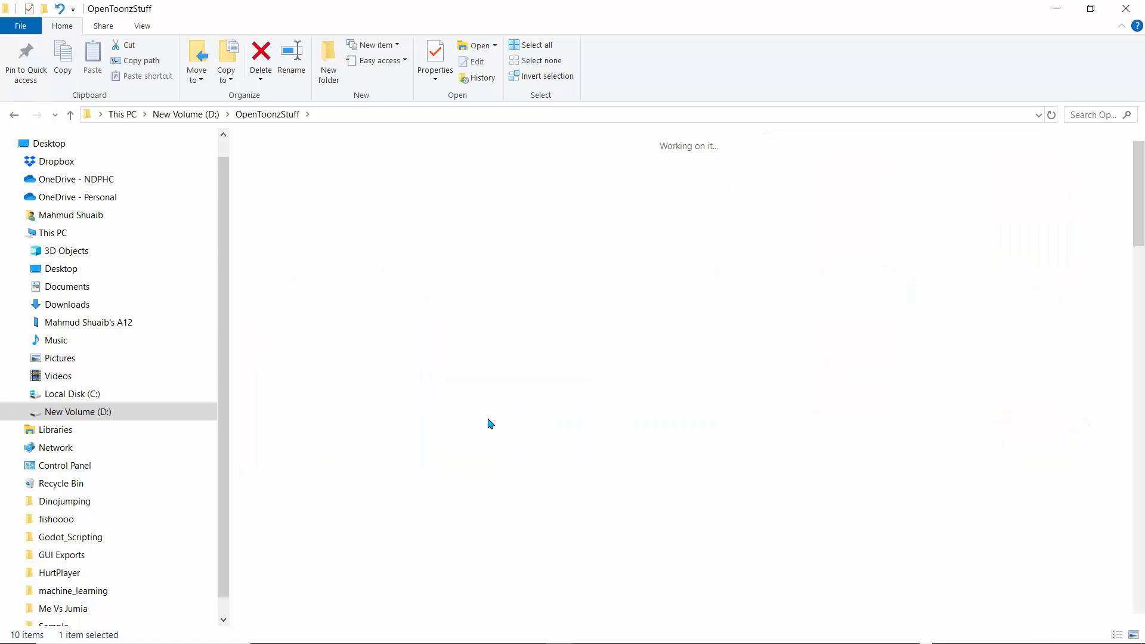
double_click(360, 255)
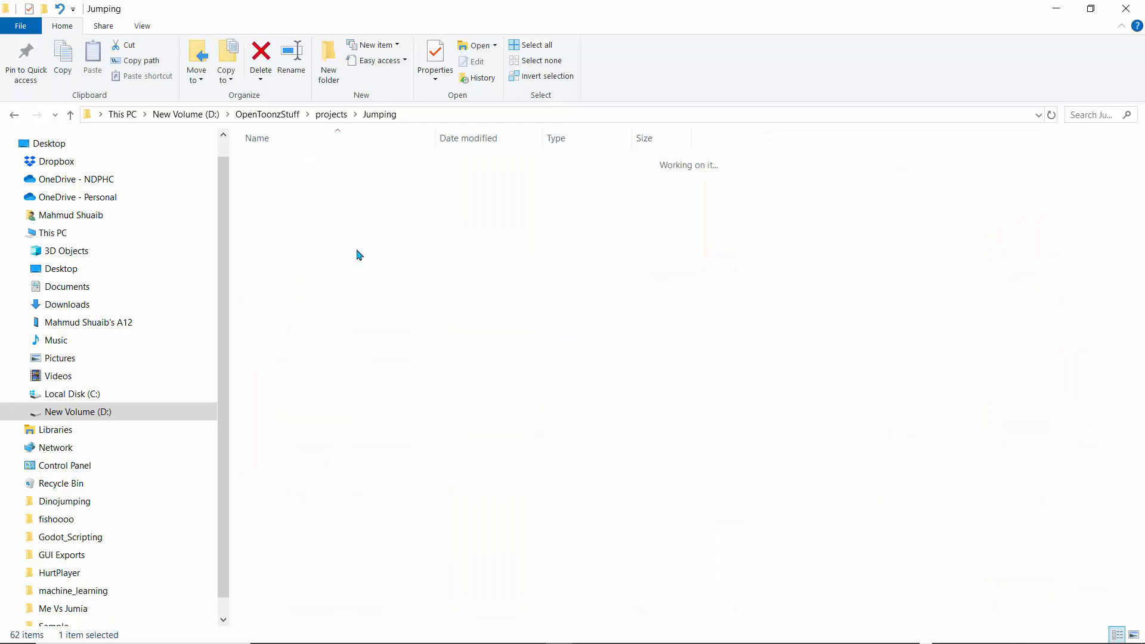
double_click(278, 210)
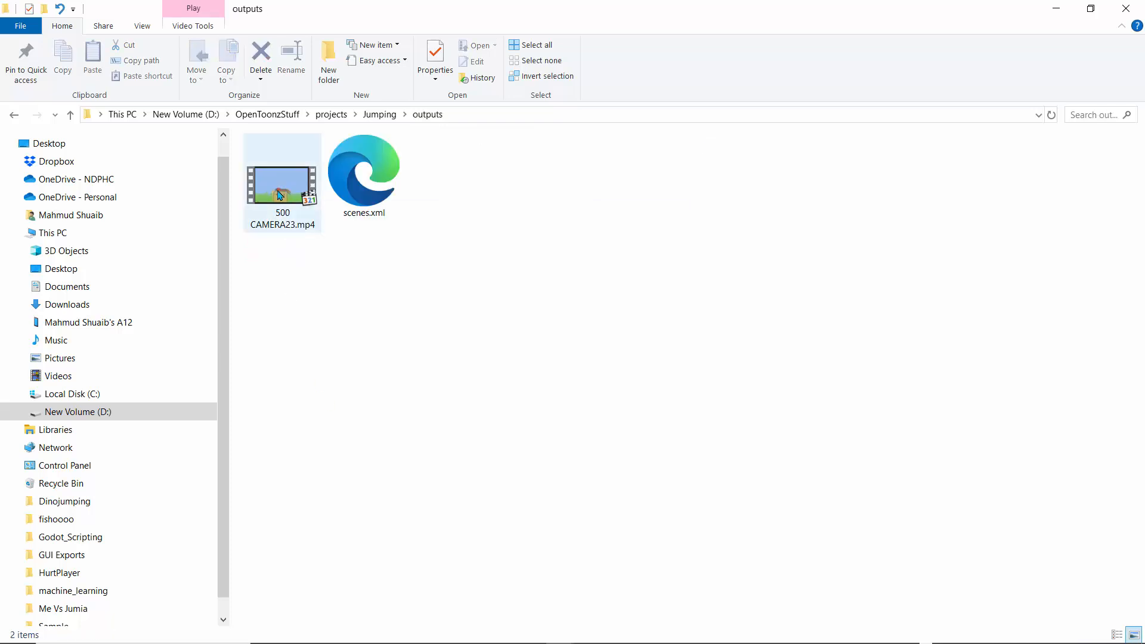
double_click(286, 205)
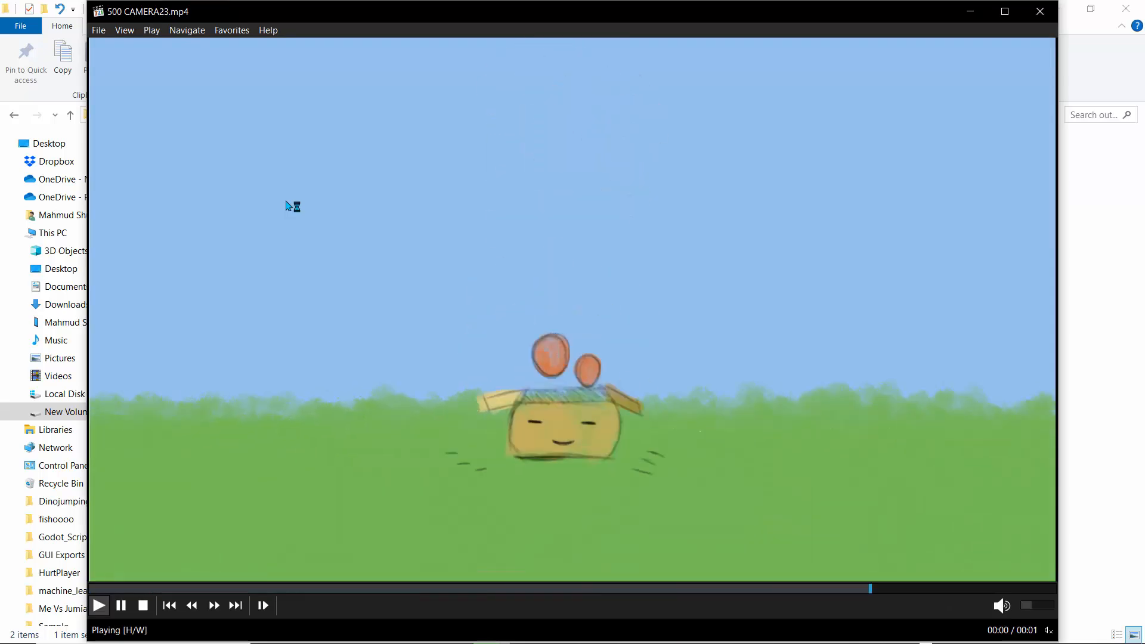
click(99, 605)
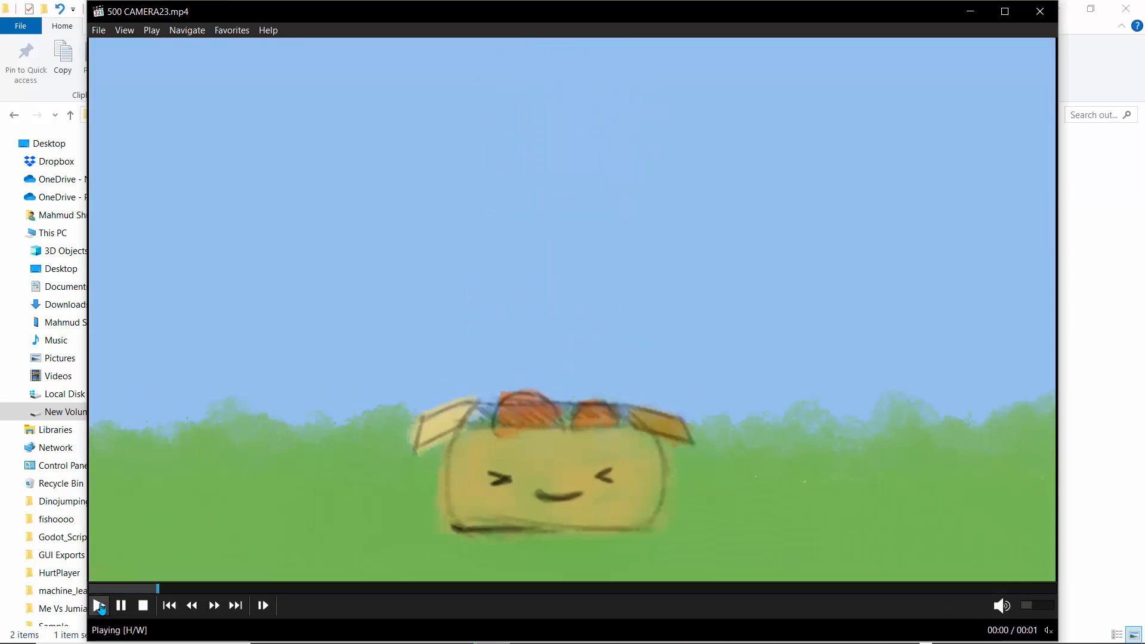